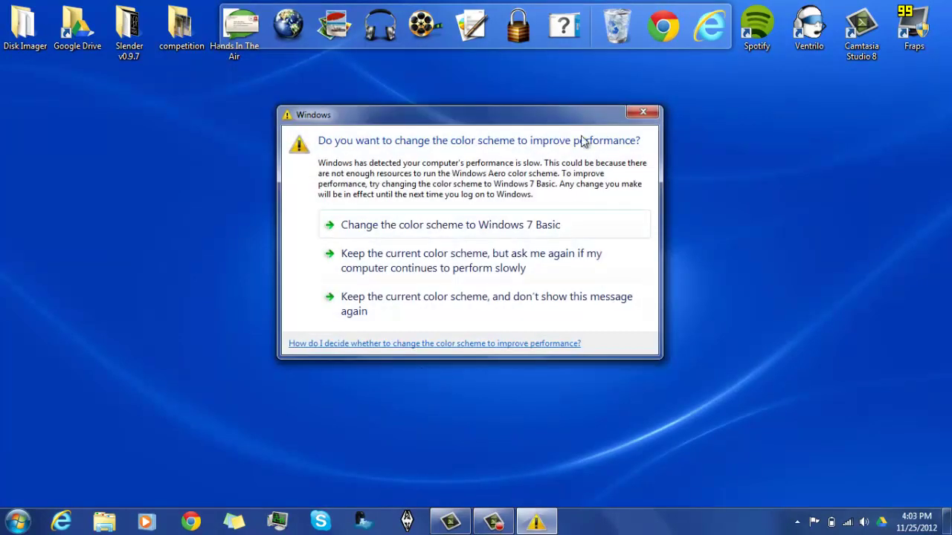
- Launch Windows DVD Maker from a Start search for 'dvd', maximize it, and set D: as burner
click(643, 113)
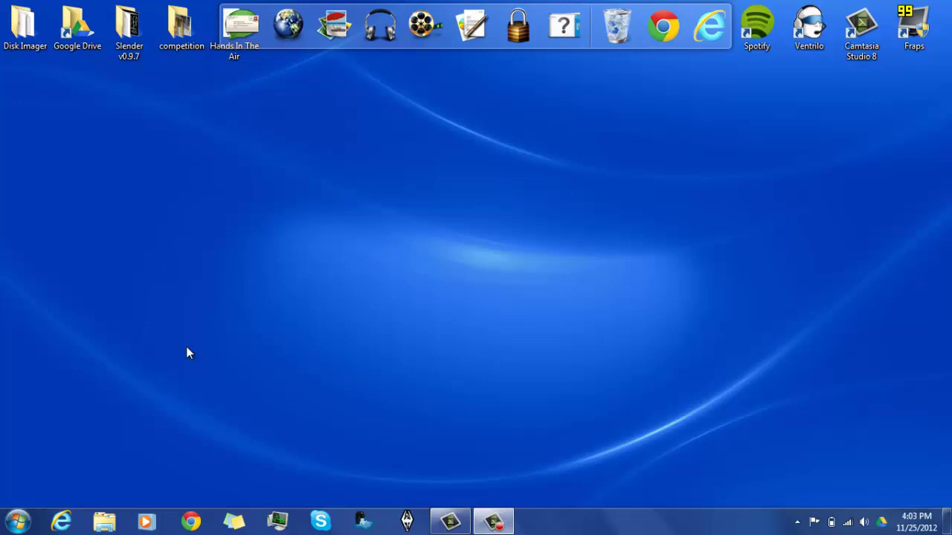
key(super)
text(dv)
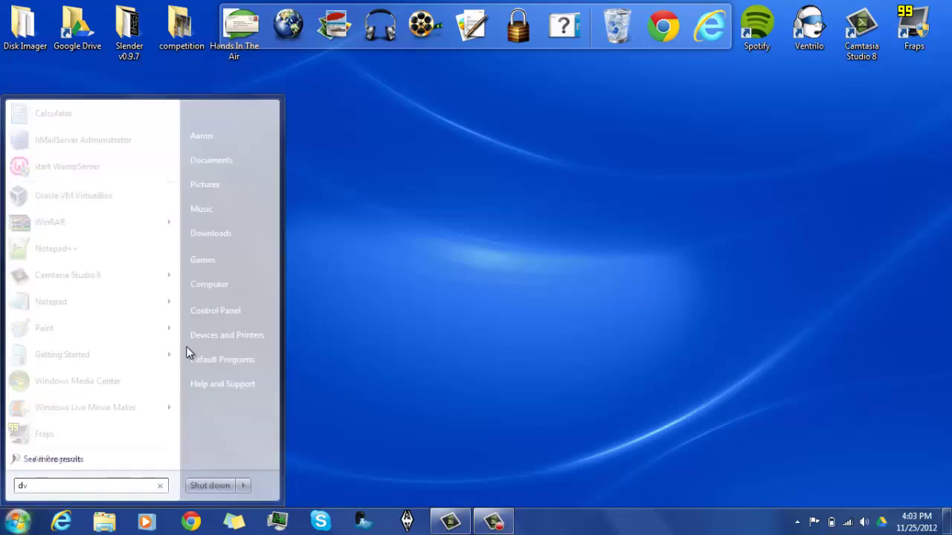
text(d)
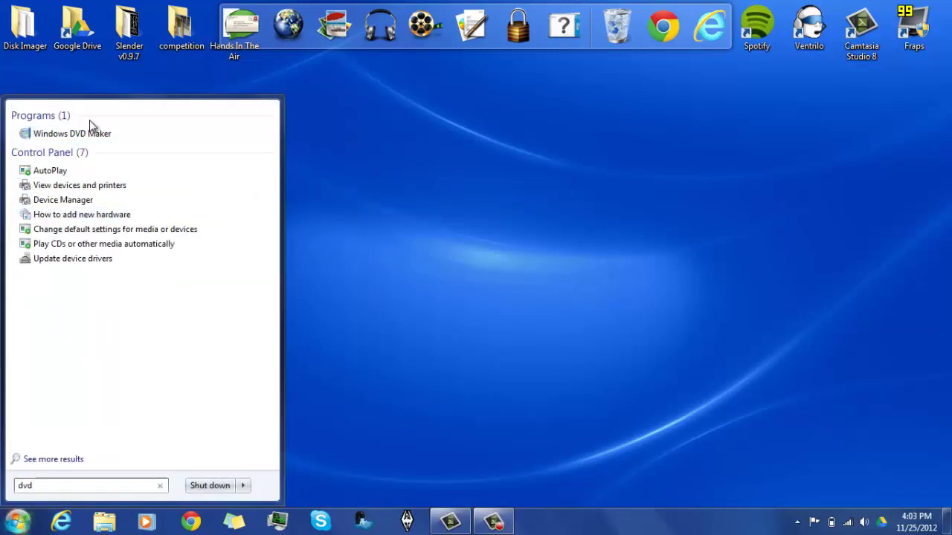
click(87, 135)
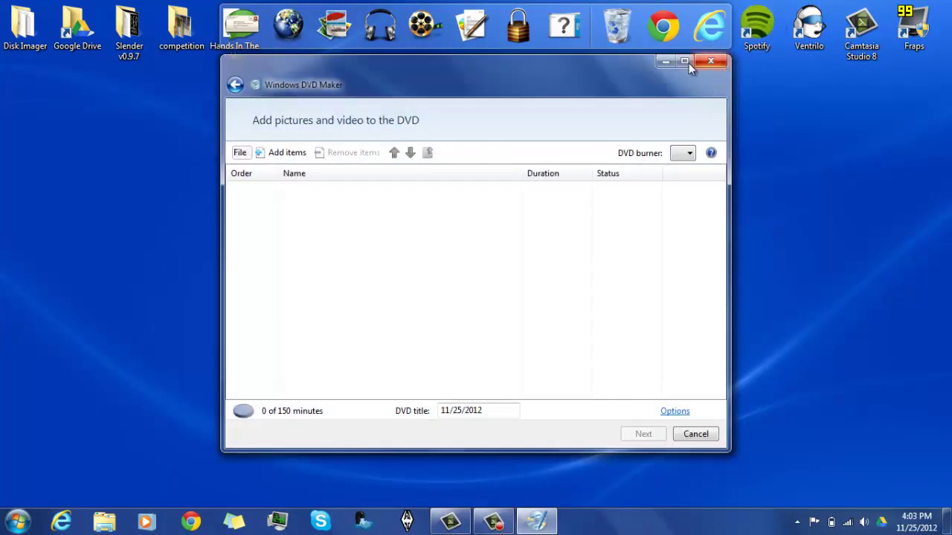
click(685, 63)
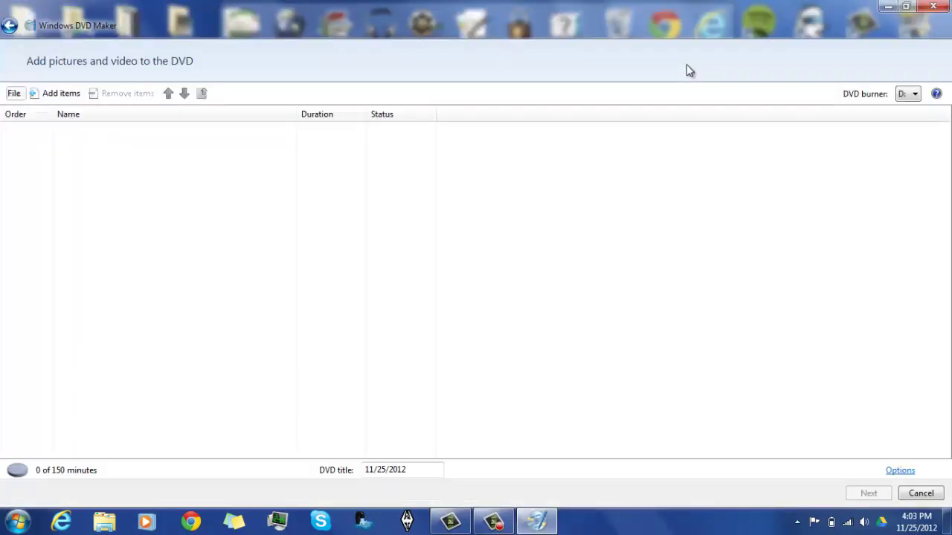
click(908, 99)
- Add the Wildlife sample video to the DVD and browse Downloads for another video
click(56, 95)
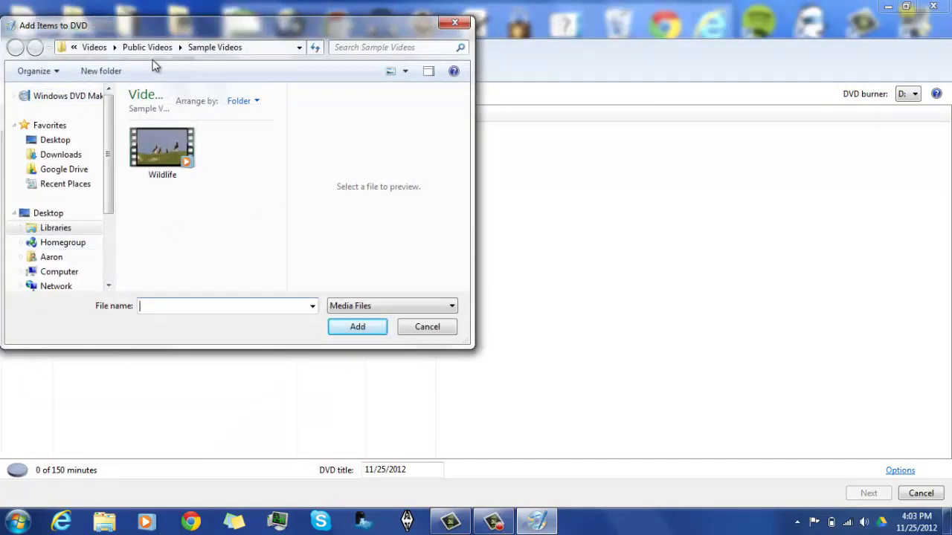
double_click(179, 165)
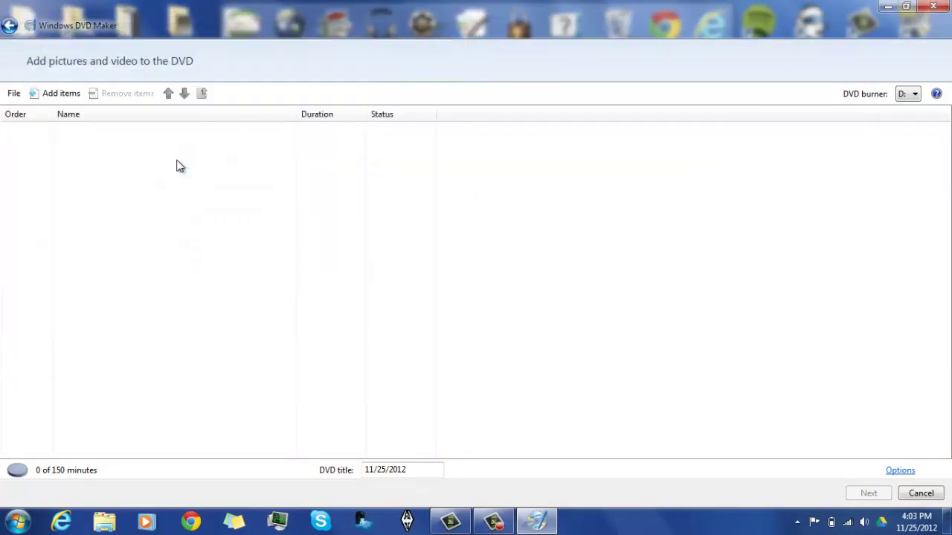
click(59, 93)
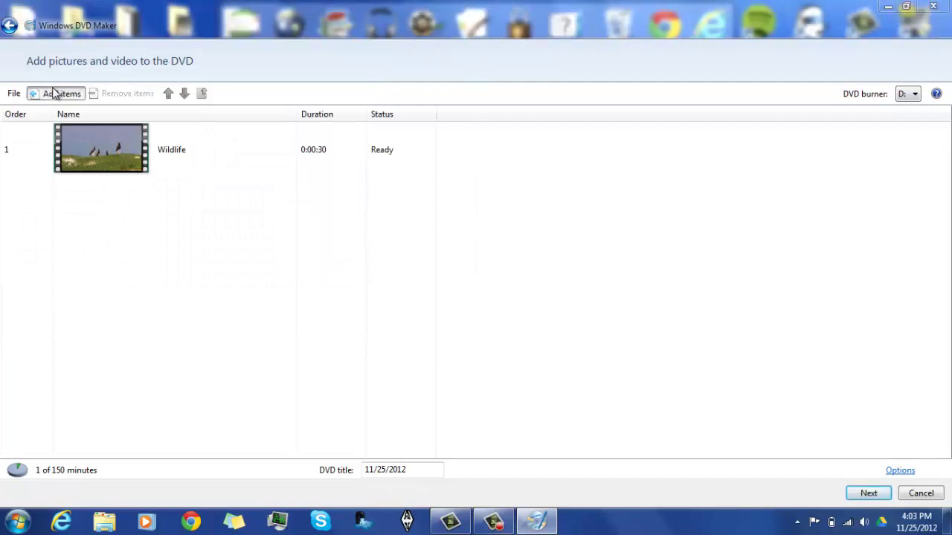
click(60, 154)
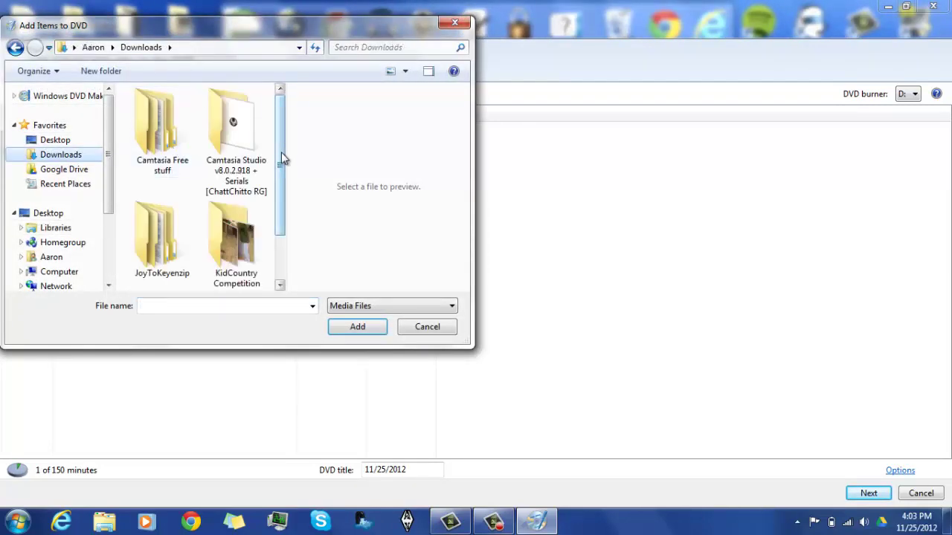
drag(282, 159, 297, 244)
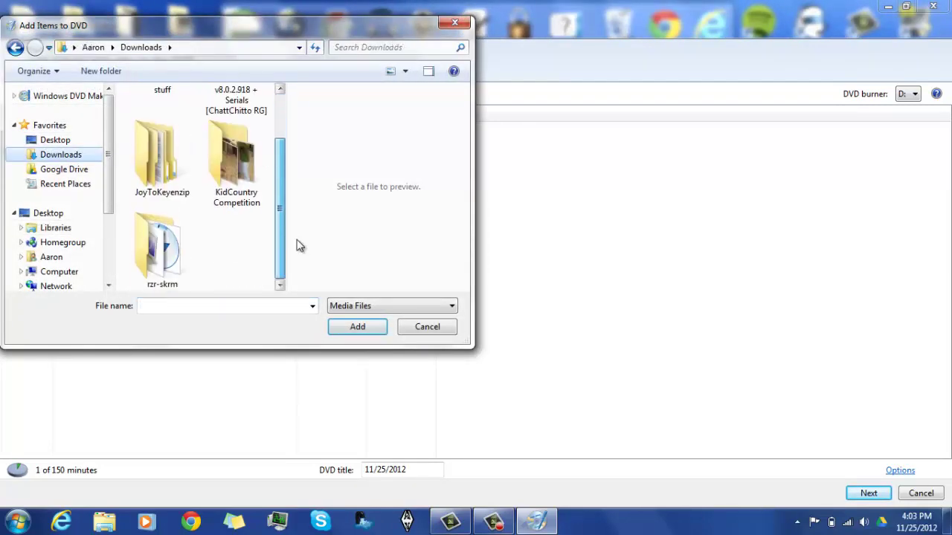
- Try adding the downloaded mp4 under all file types and dismiss the unsupported-file error
click(344, 306)
click(365, 336)
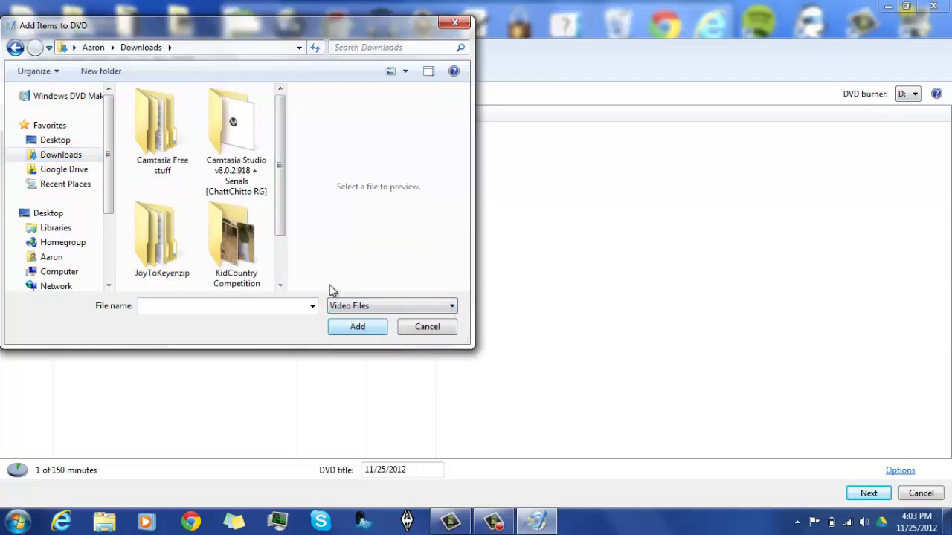
drag(281, 222, 277, 300)
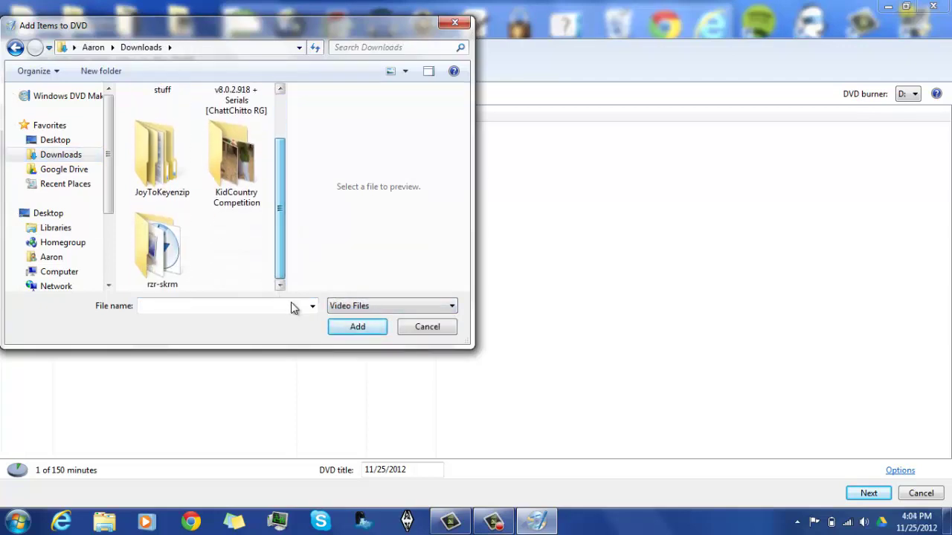
click(334, 305)
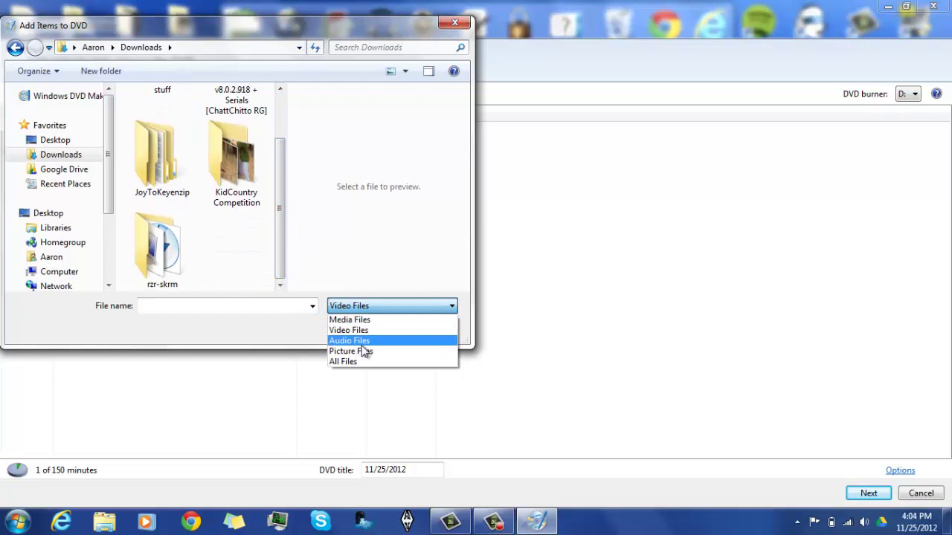
click(347, 362)
drag(281, 148, 281, 212)
double_click(169, 204)
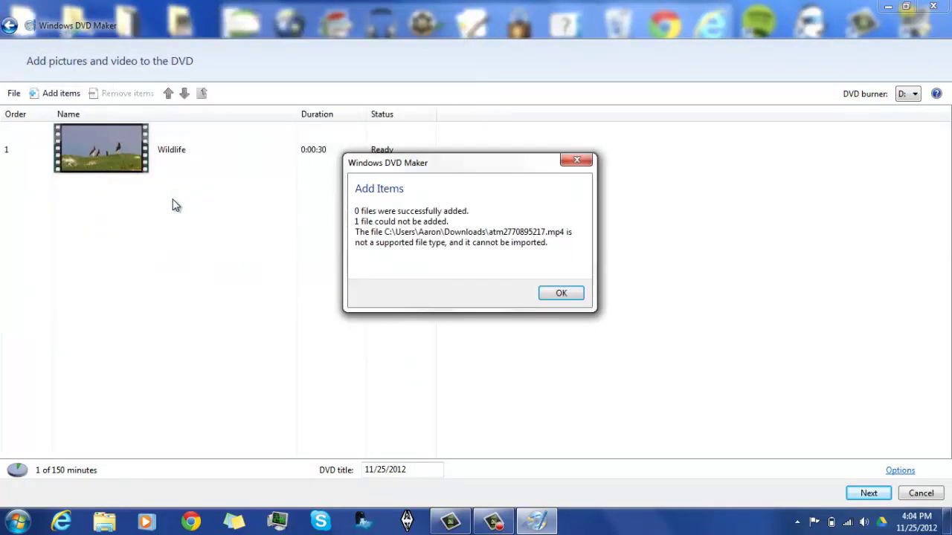
click(557, 293)
- Add Wildlife again from the Videos library's Sample Videos folder
click(61, 94)
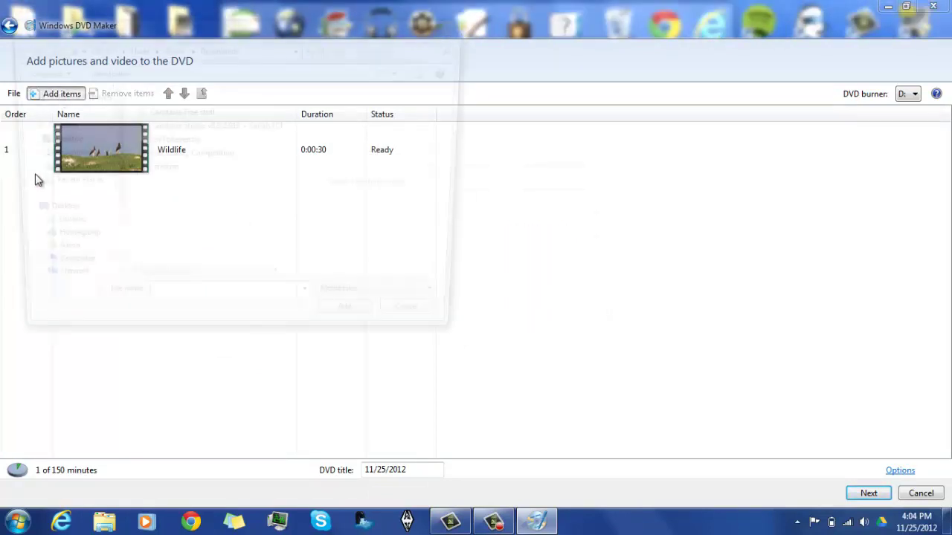
click(60, 155)
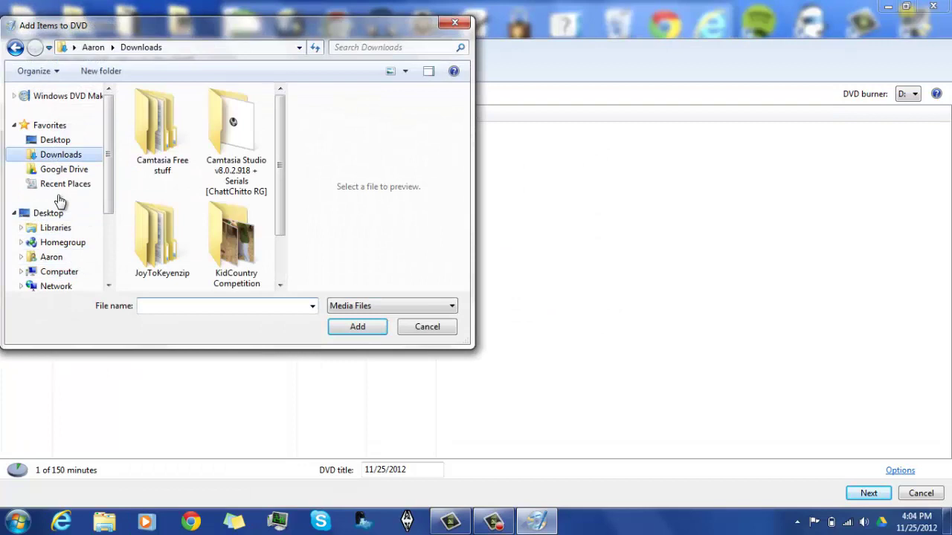
click(56, 228)
double_click(225, 258)
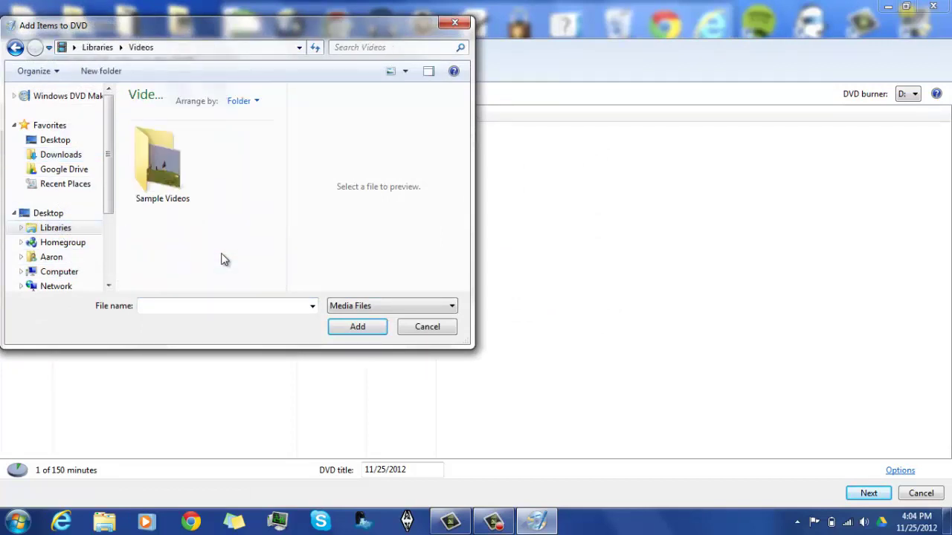
double_click(165, 158)
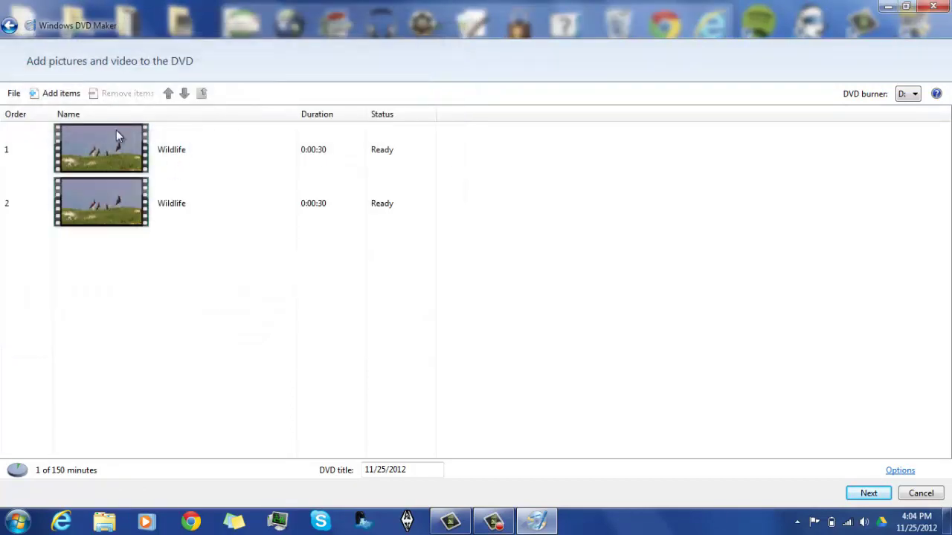
- Cancel the file picker and remove the duplicate second Wildlife clip from the DVD list
click(61, 98)
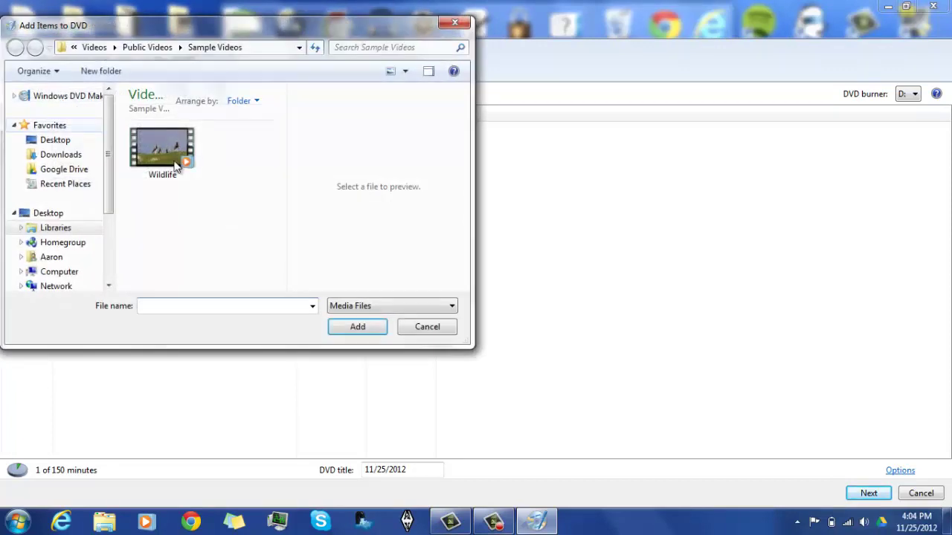
click(436, 330)
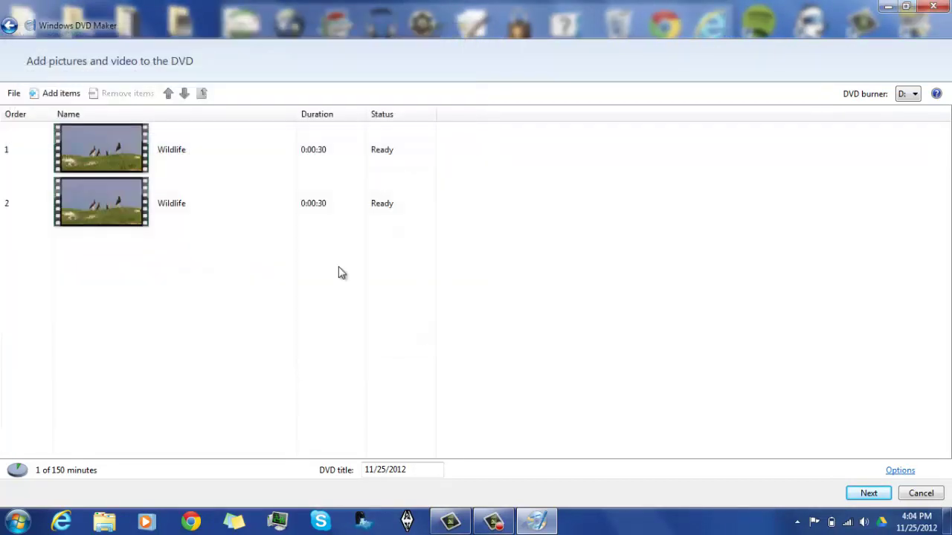
click(194, 204)
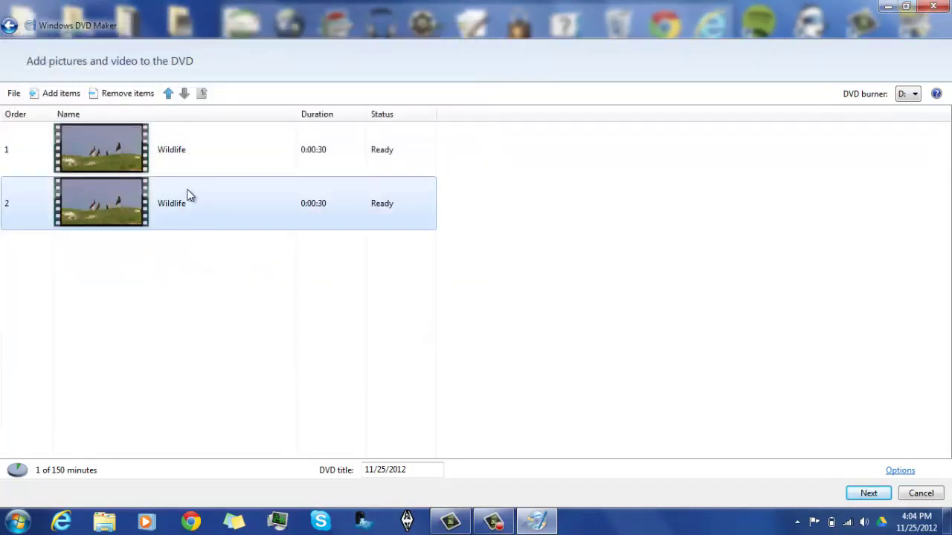
right_click(147, 197)
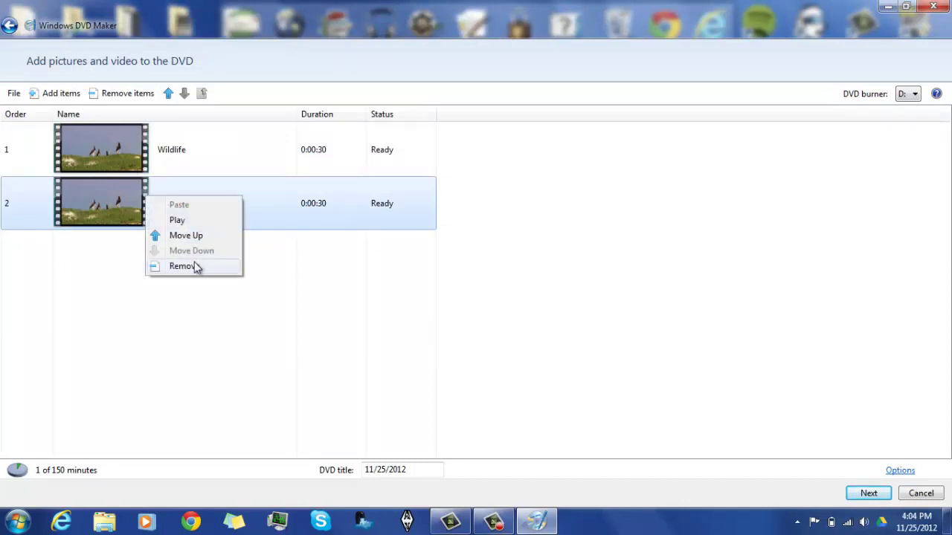
click(195, 266)
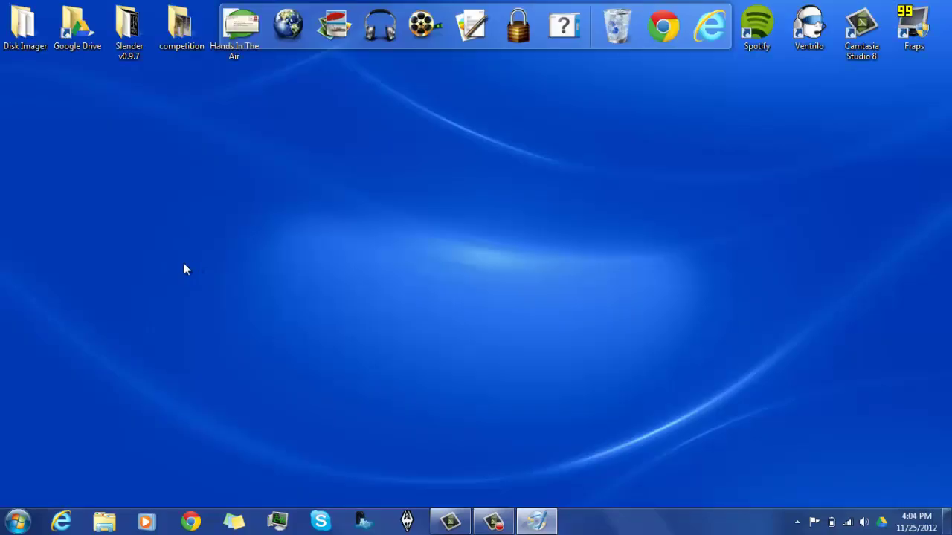
- Open the Sample Videos folder in the Videos library from the Start menu
click(18, 521)
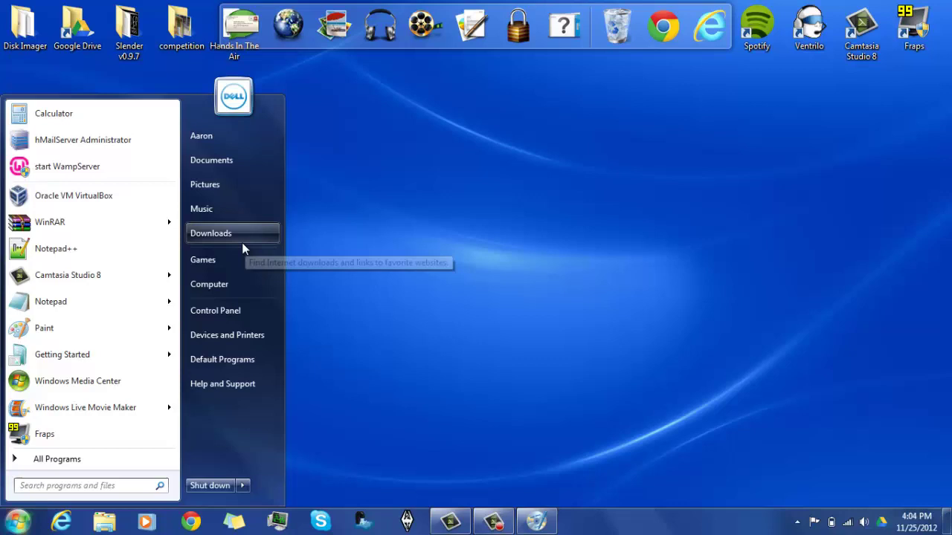
click(239, 162)
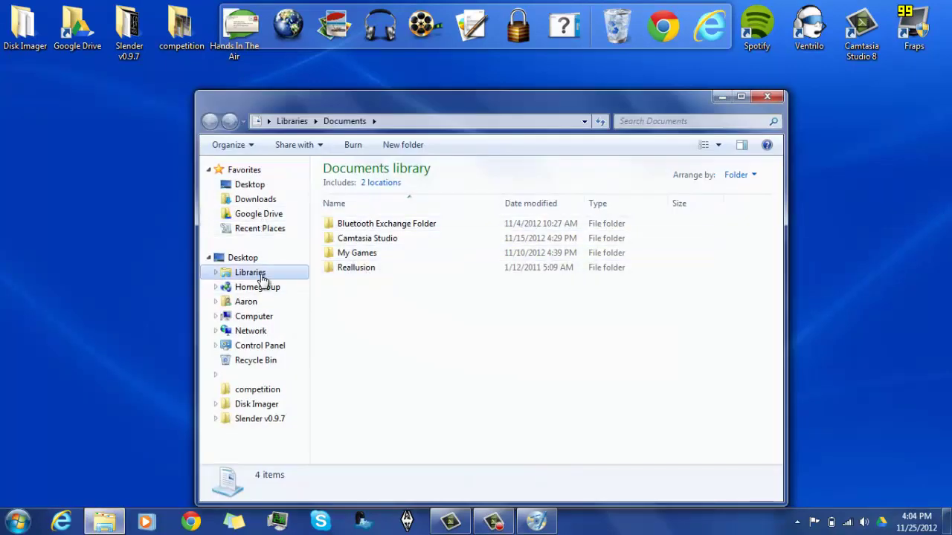
click(240, 272)
double_click(520, 256)
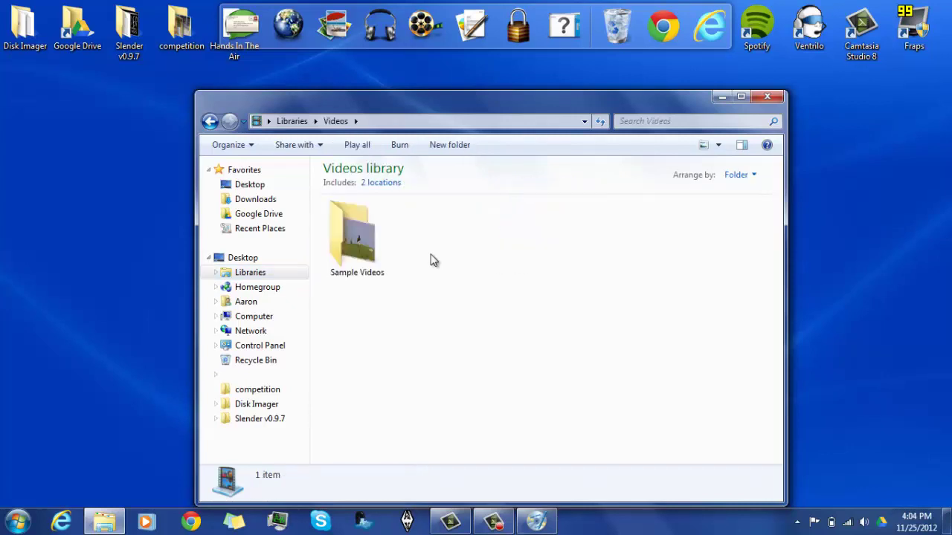
double_click(360, 262)
- Copy the Wildlife video and paste duplicate copies into Sample Videos
click(366, 237)
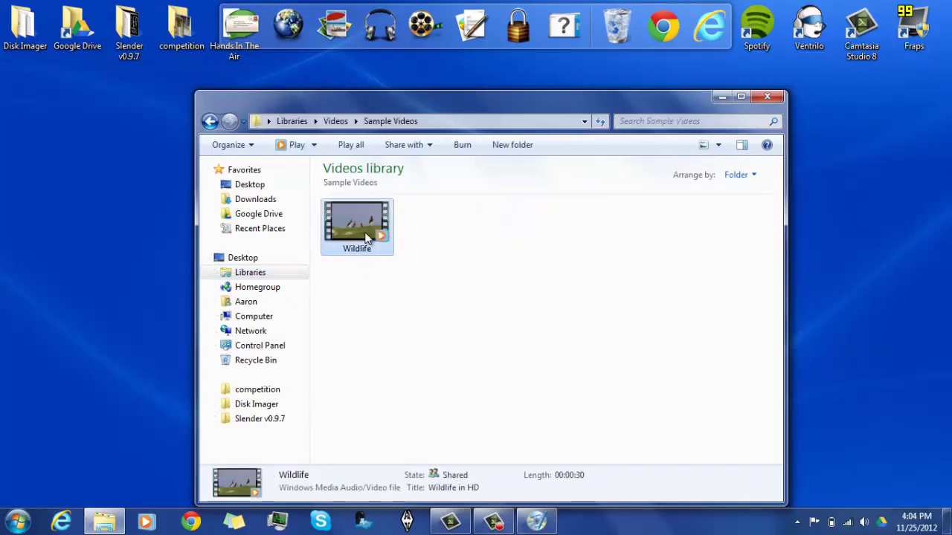
key(ctrl+c)
click(480, 260)
key(ctrl+v)
key(ctrl+v)
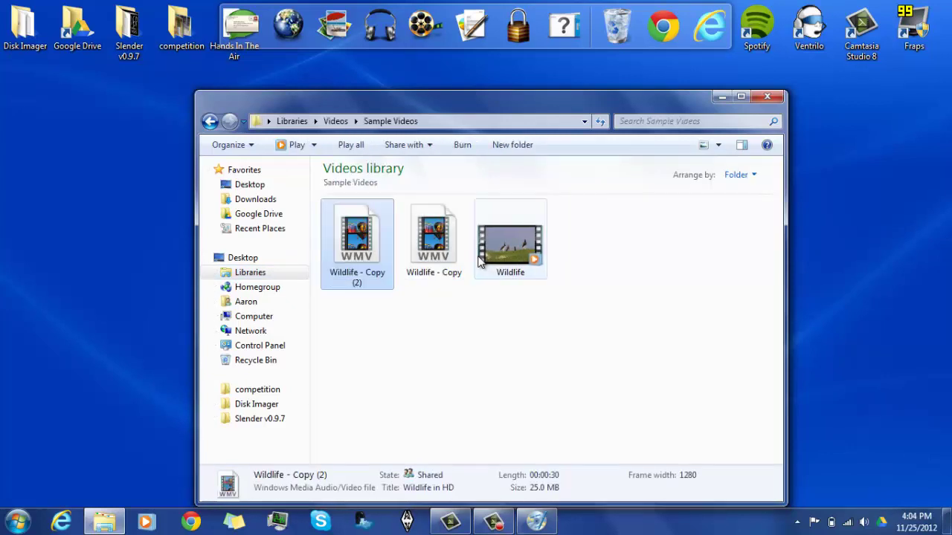
key(ctrl+v)
- Rename Wildlife - Copy (3) to 'pancakes' and Wildlife - Copy to 'whales'
right_click(436, 289)
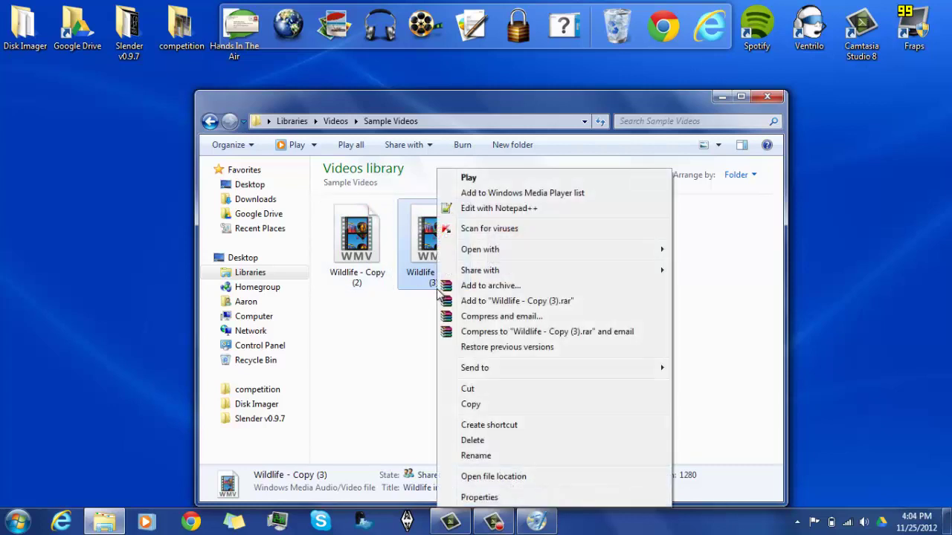
click(489, 455)
text(pancak)
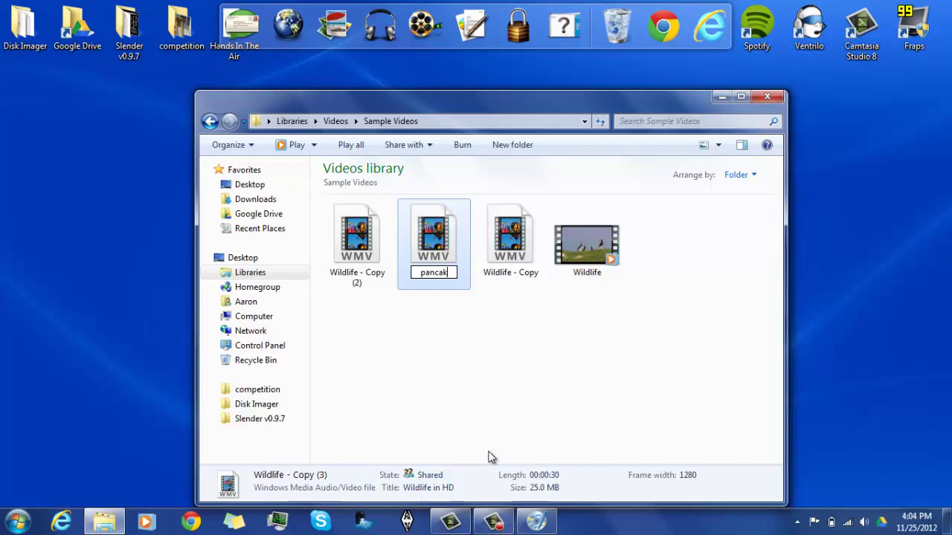
text(es)
key(Return)
click(498, 279)
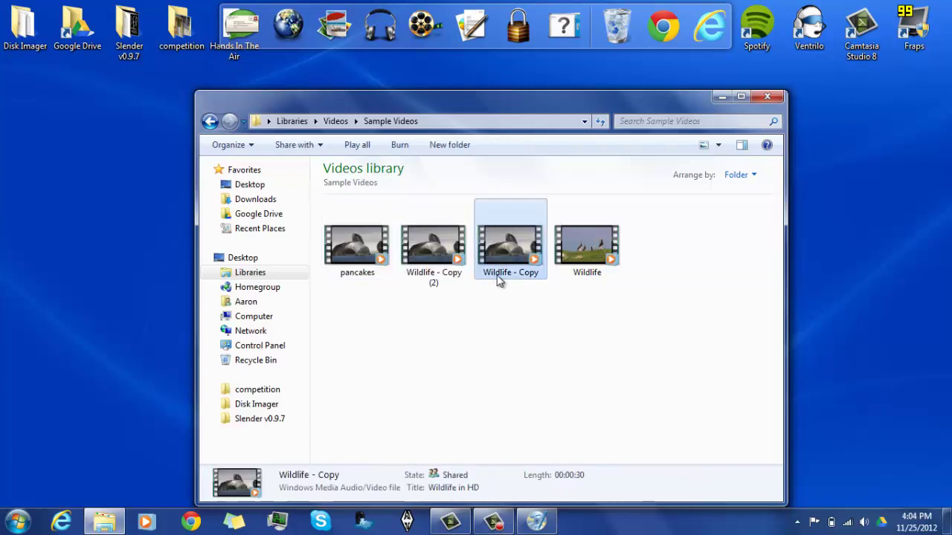
right_click(506, 269)
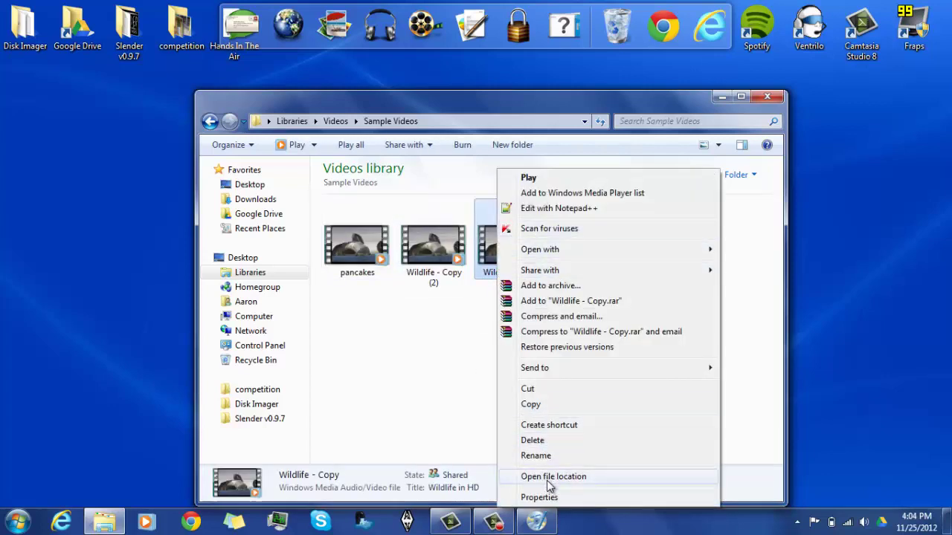
click(552, 456)
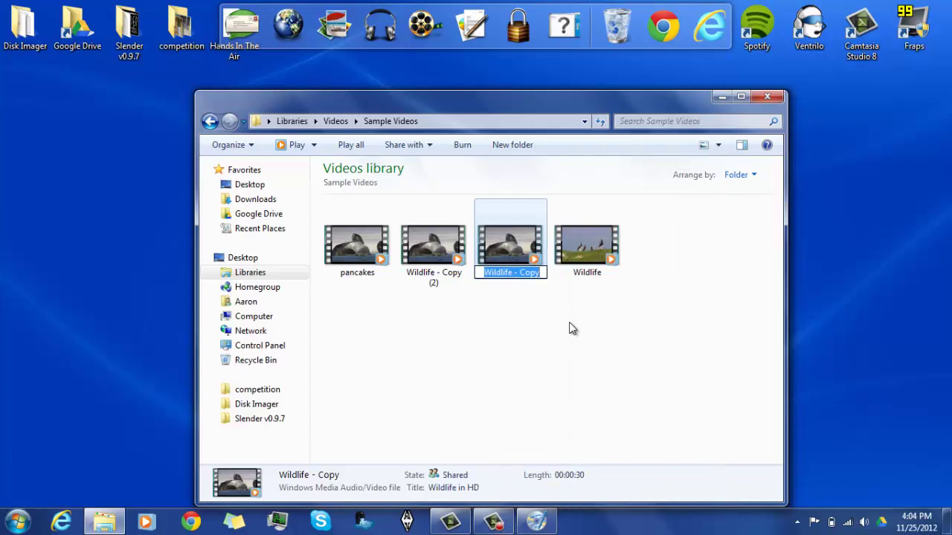
text(whale)
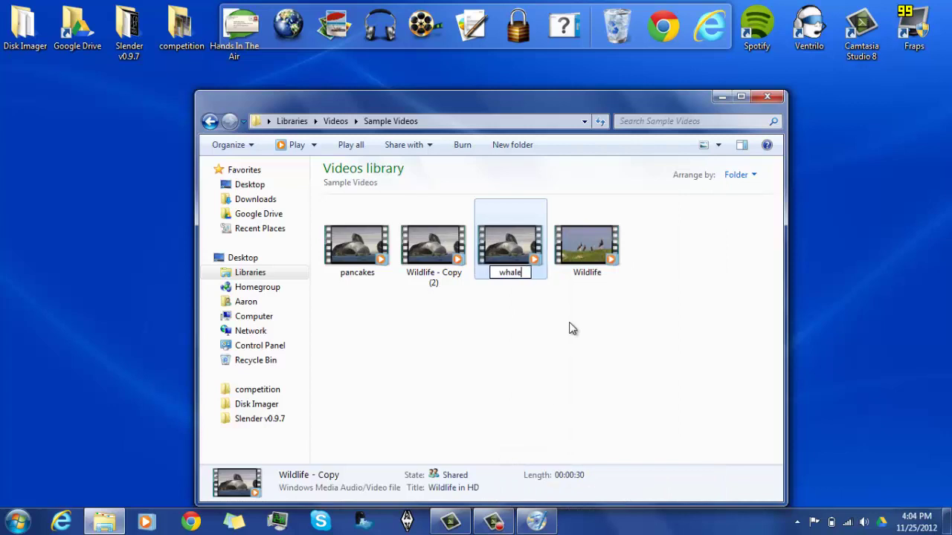
text(s)
key(Return)
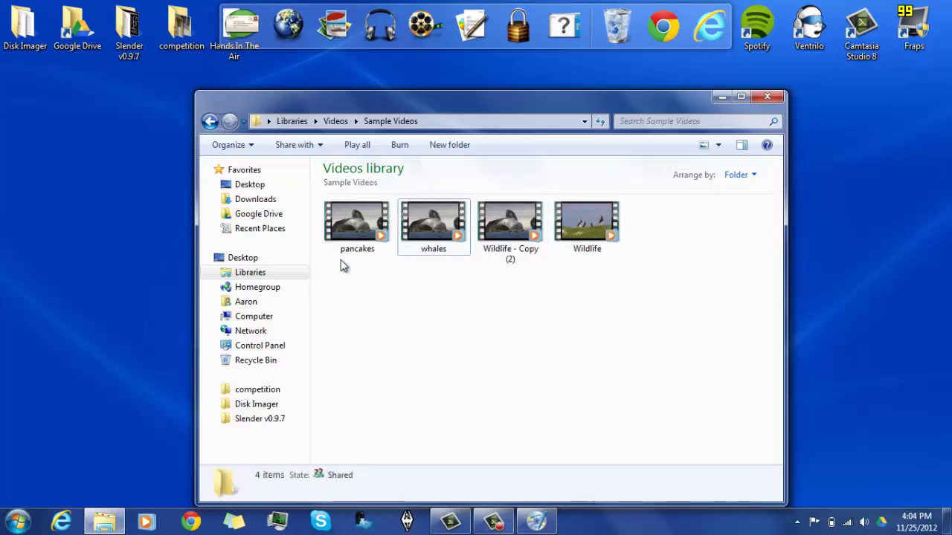
- Rename Wildlife - Copy (2) to 'bird is the word', close the folder, and return to DVD Maker
right_click(496, 253)
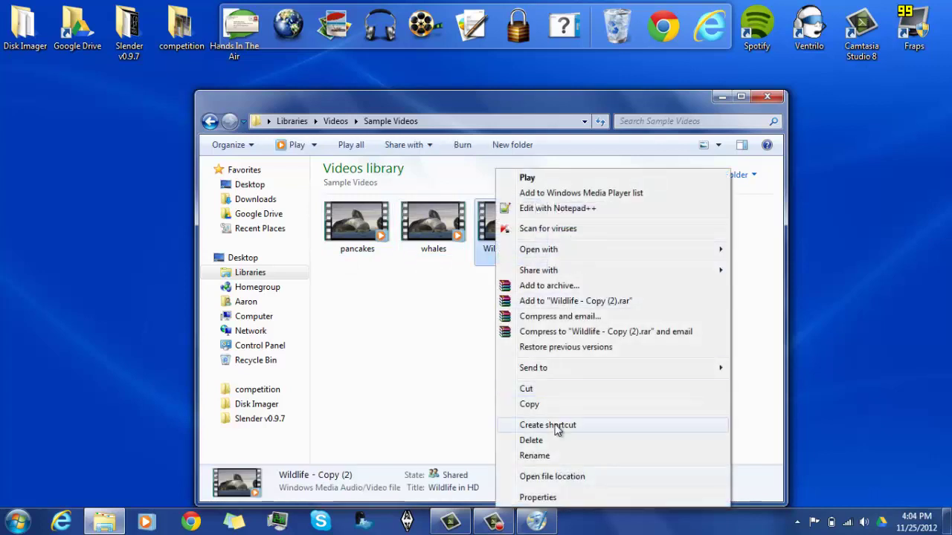
click(547, 457)
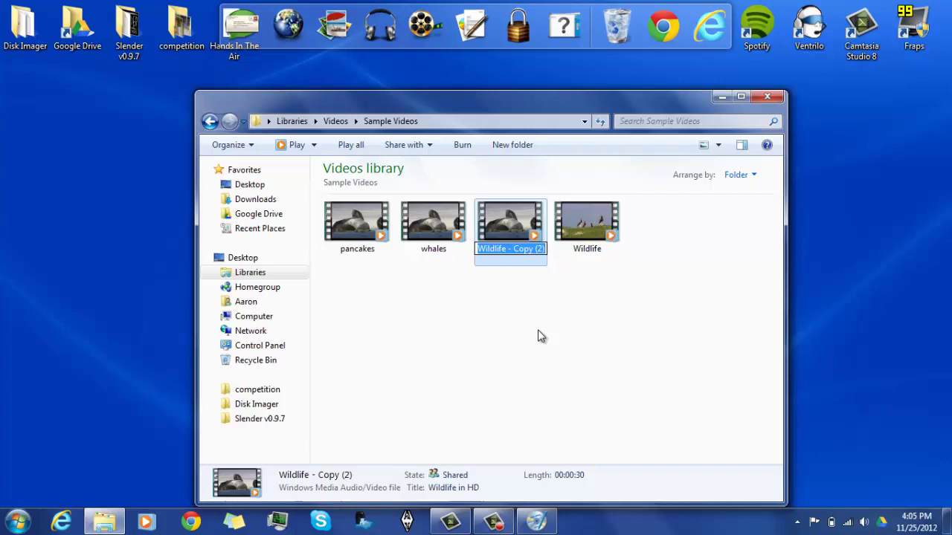
text(bird i)
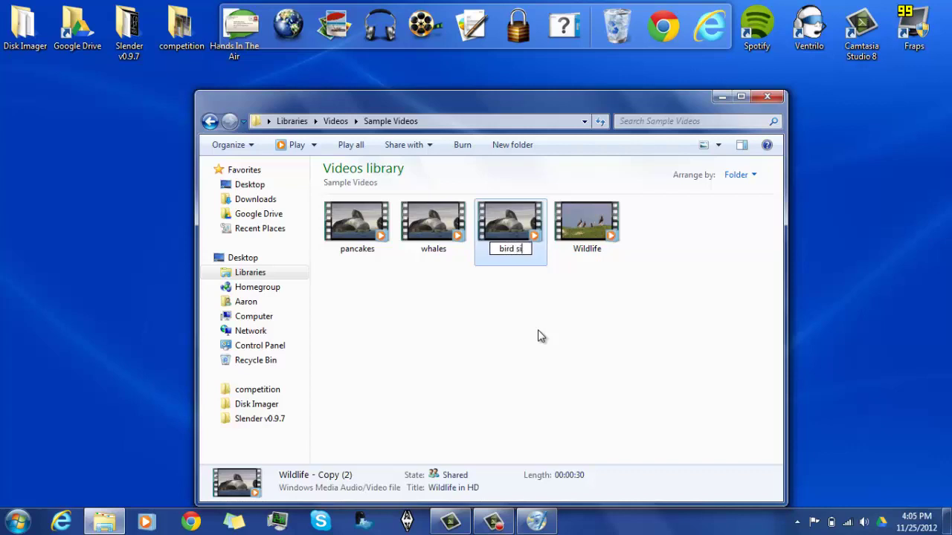
text(s the word)
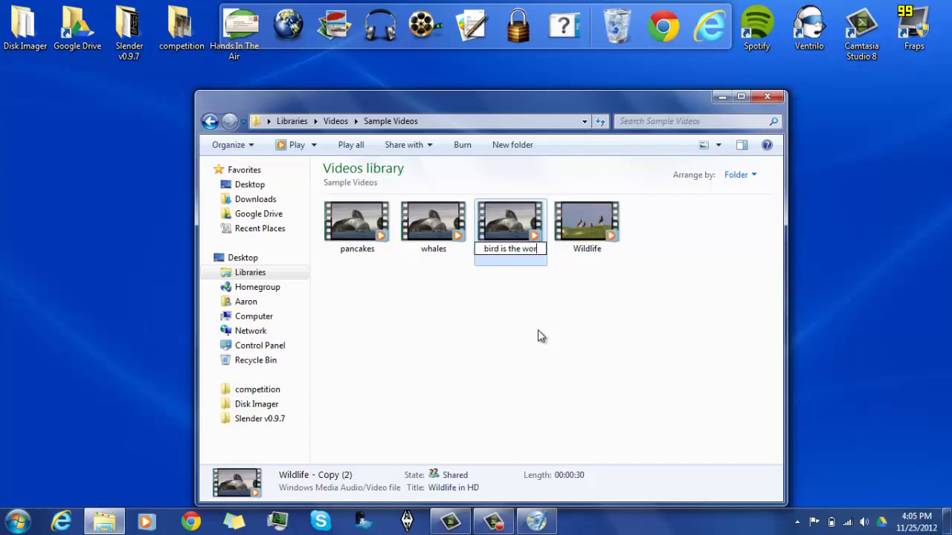
key(Return)
click(540, 336)
click(770, 97)
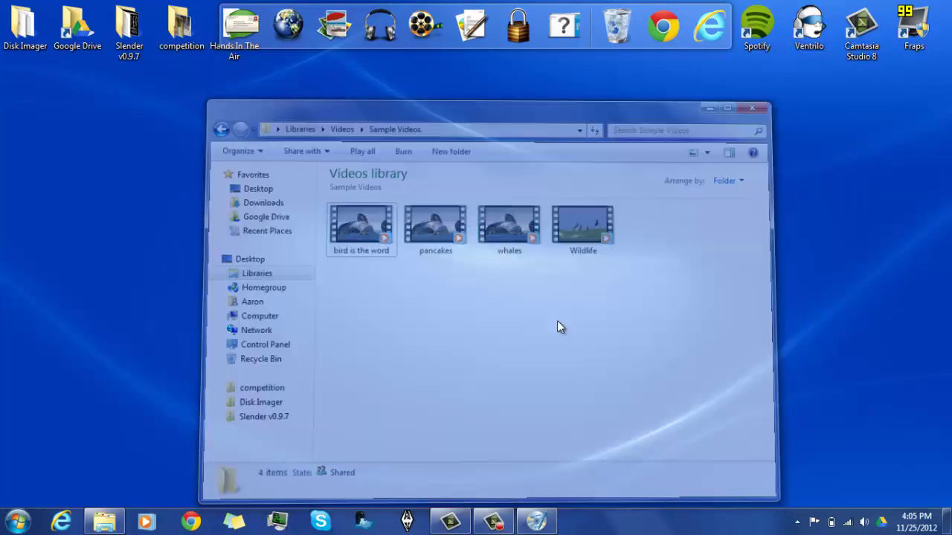
click(537, 520)
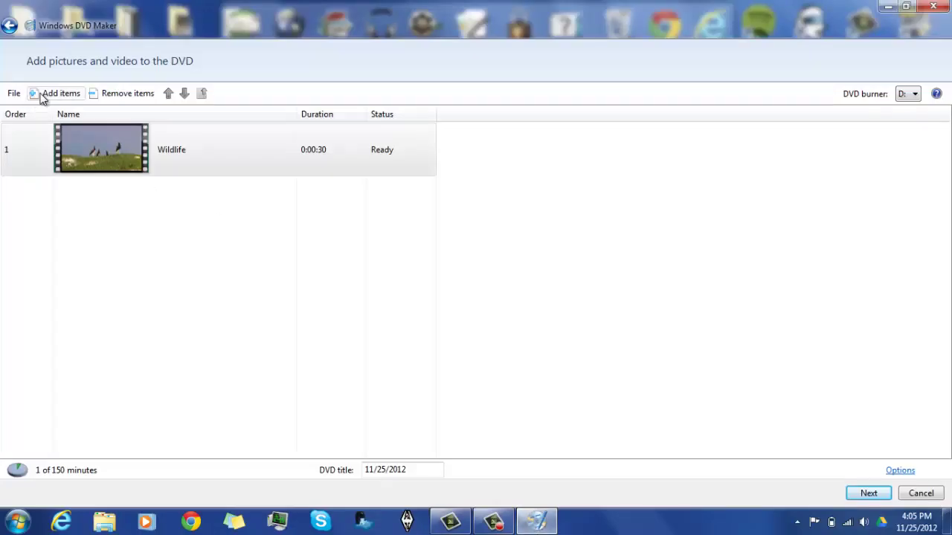
- Add pancakes, bird is the word and whales after Wildlife, then advance to the menu page
click(43, 97)
double_click(247, 168)
click(75, 94)
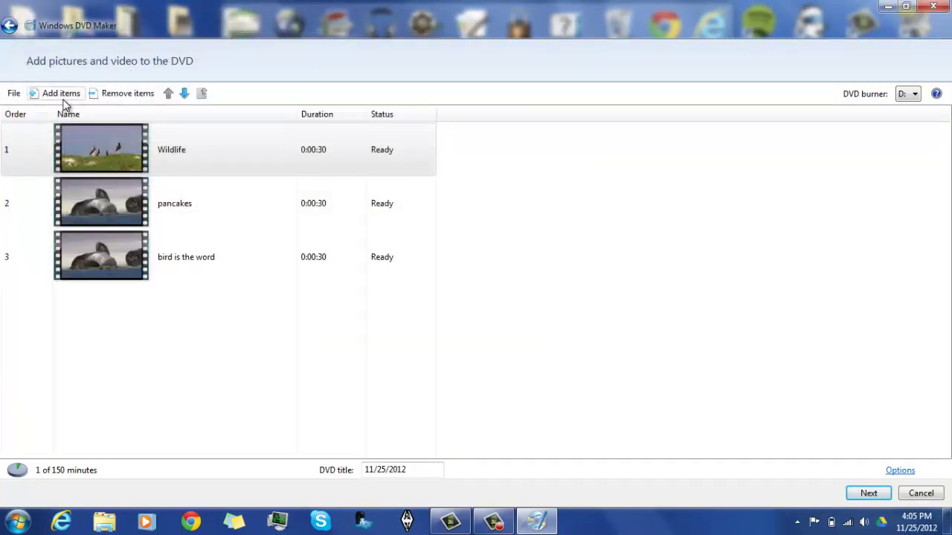
click(61, 94)
click(162, 212)
double_click(162, 212)
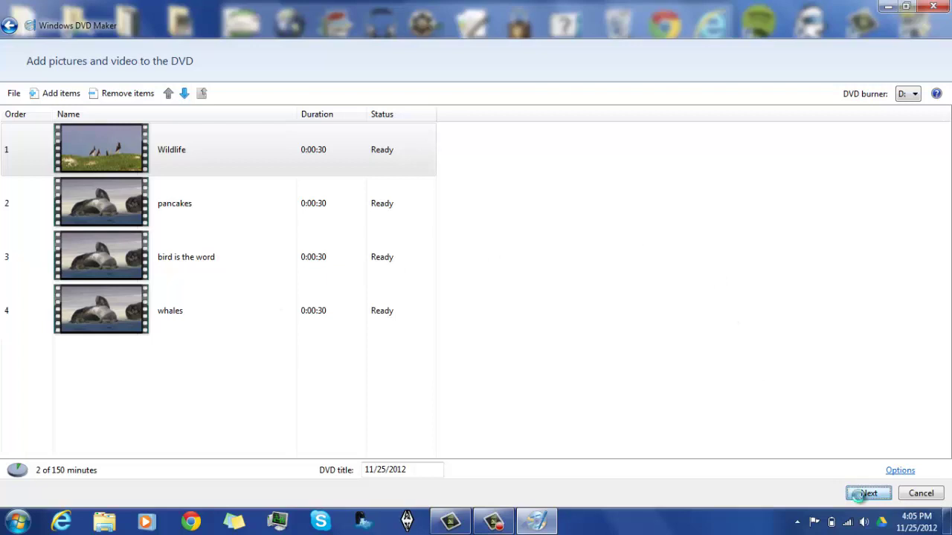
click(867, 494)
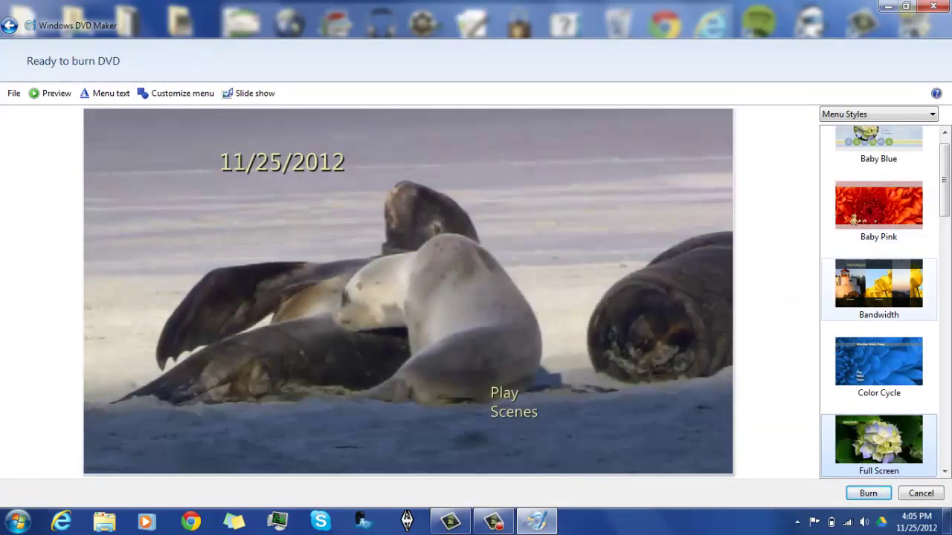
- Preview the Video Wall style, then apply the Highlights menu style
scroll(944, 172, up, 1)
mouse_move(945, 173)
mouse_down()
mouse_move(947, 268)
mouse_move(926, 382)
mouse_move(926, 453)
mouse_up()
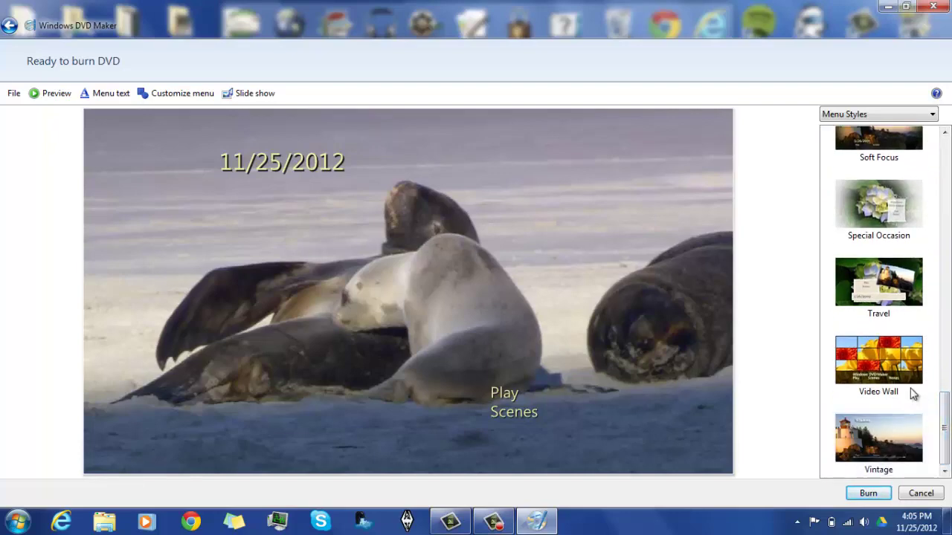
click(912, 372)
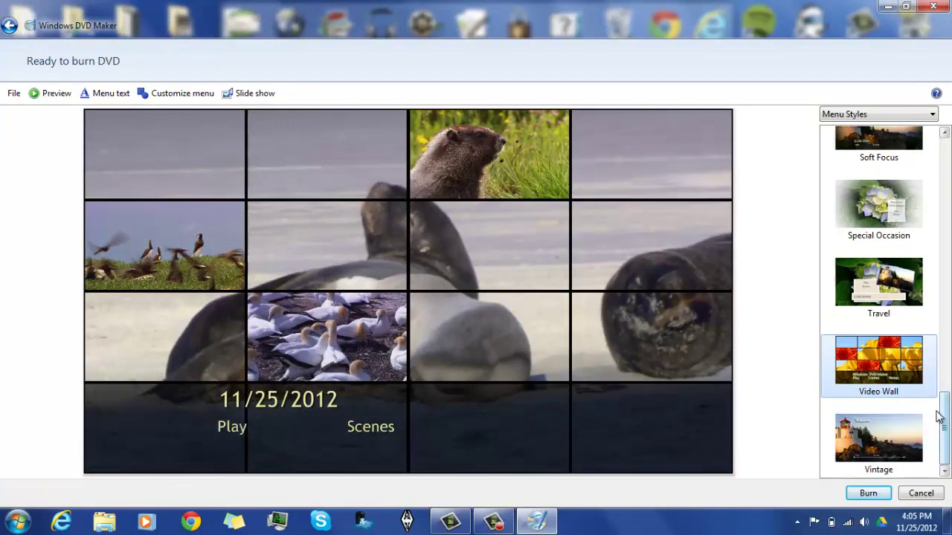
drag(944, 420, 930, 235)
click(895, 306)
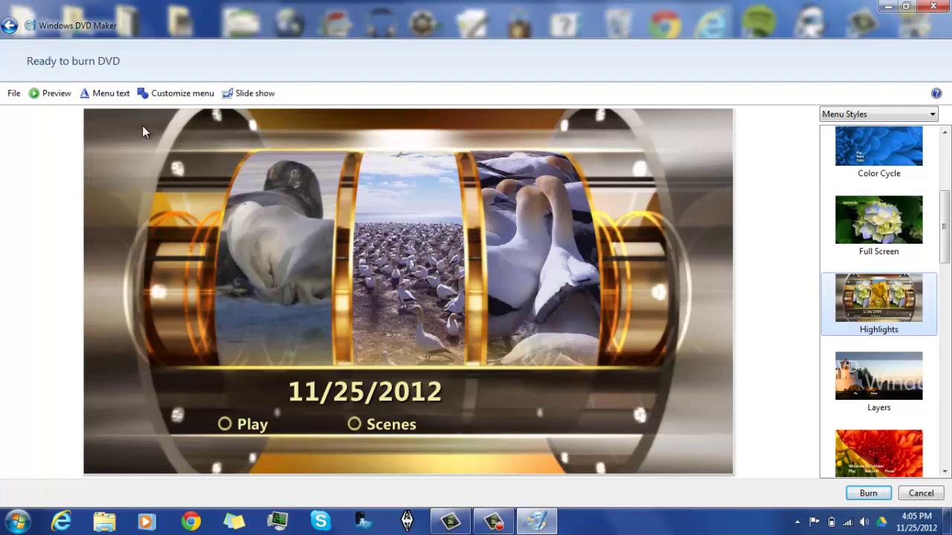
- Visit menu customization, cancel saving a new style, and leave without changes
click(173, 94)
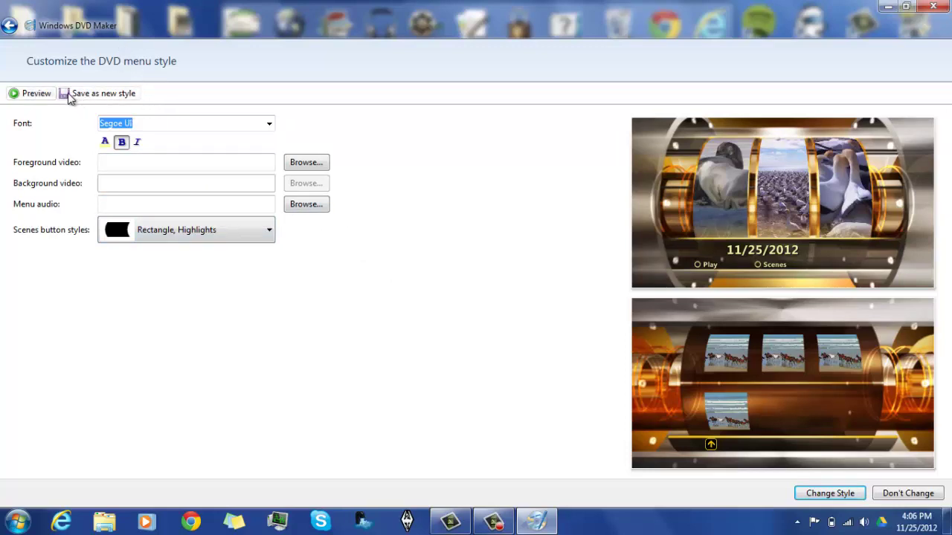
click(96, 94)
click(552, 277)
click(890, 499)
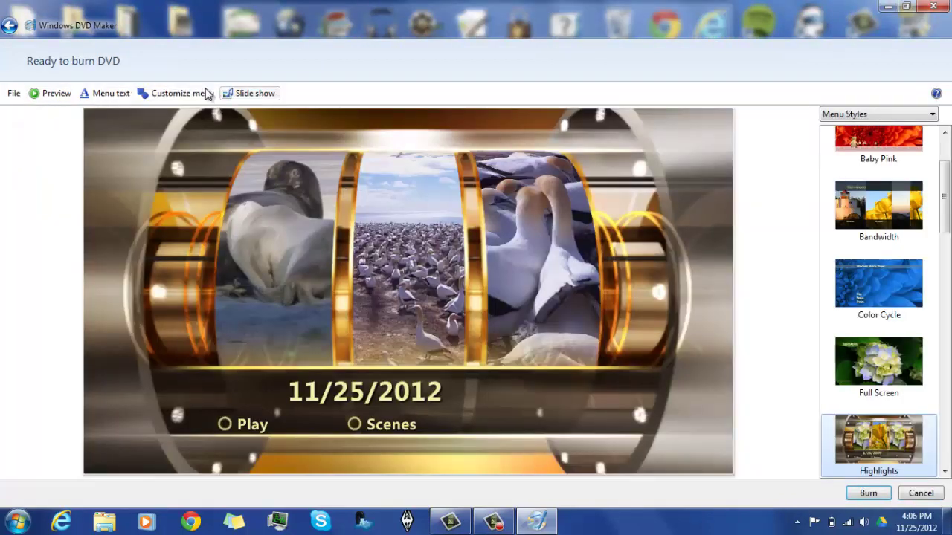
- Relabel the Notes button Info and set the notes text to 'Be sure to like!'
click(97, 94)
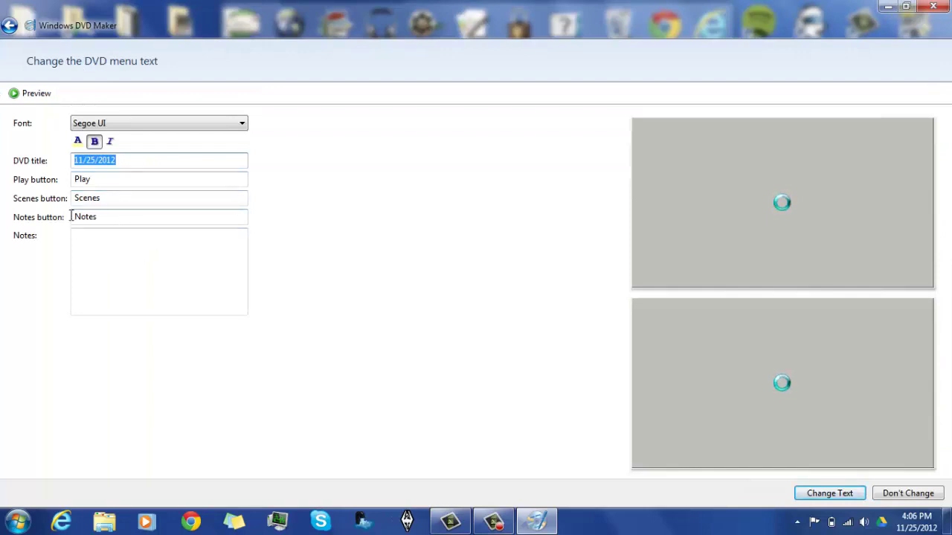
drag(112, 217, 44, 221)
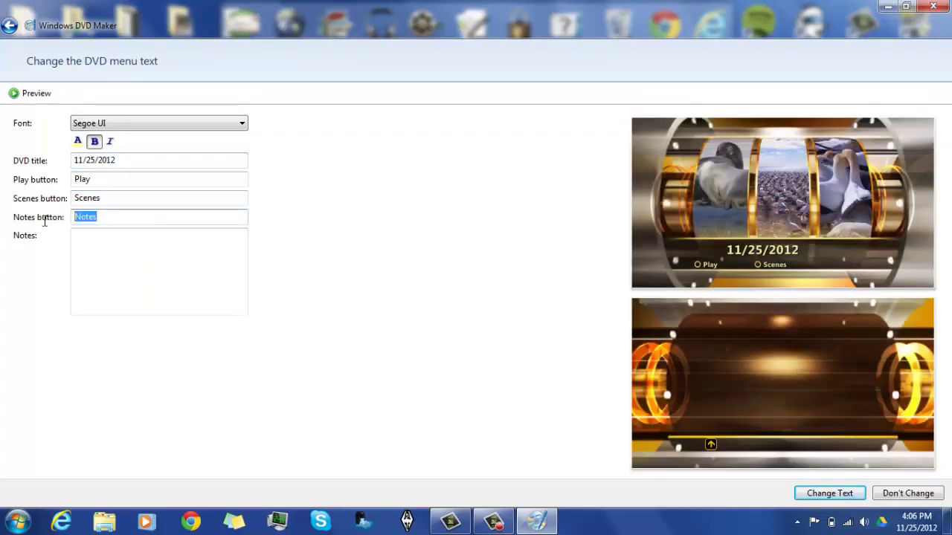
text(Info)
click(179, 272)
text(adf)
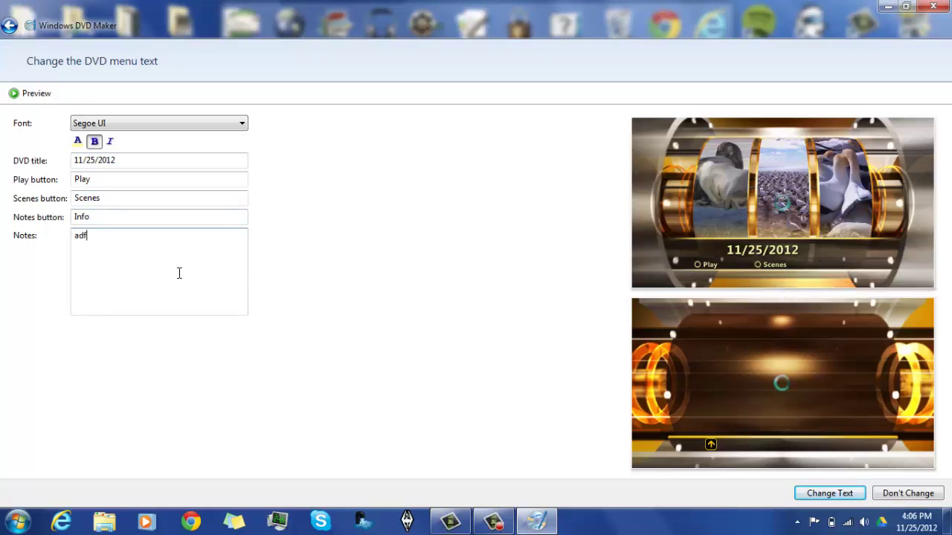
text(k)
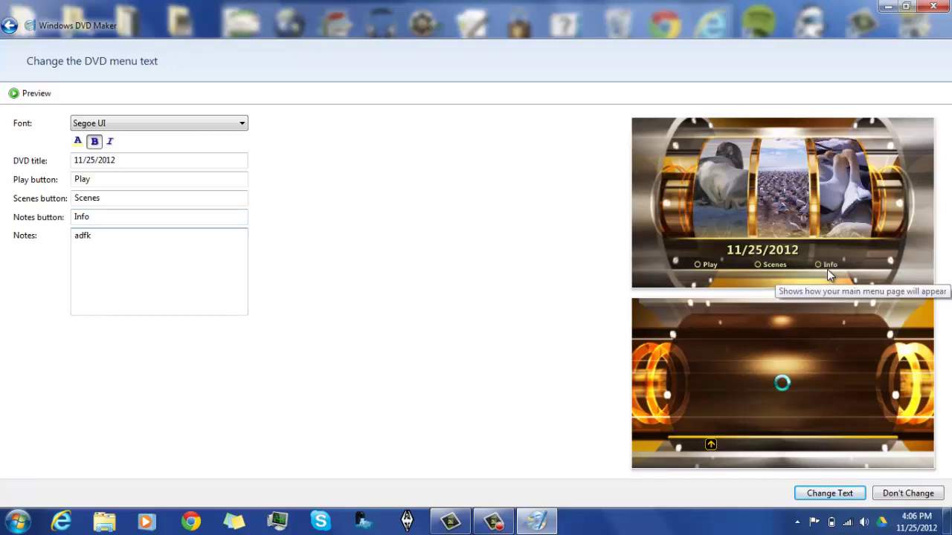
double_click(84, 235)
text(B)
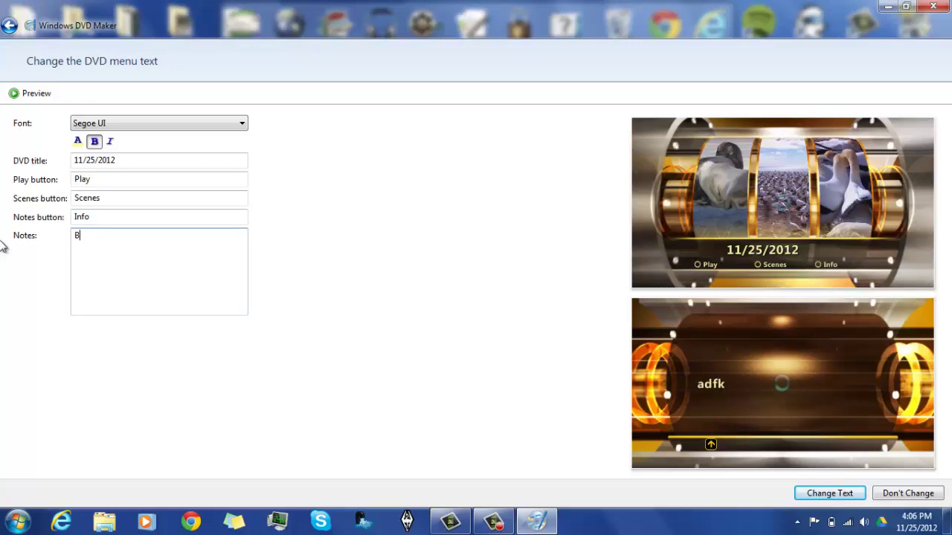
text(e sure to li)
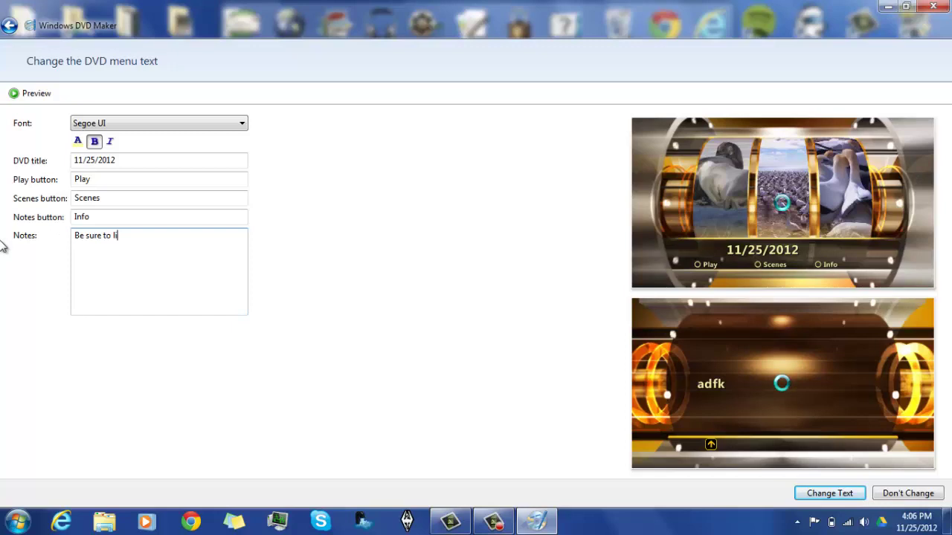
text(ke!)
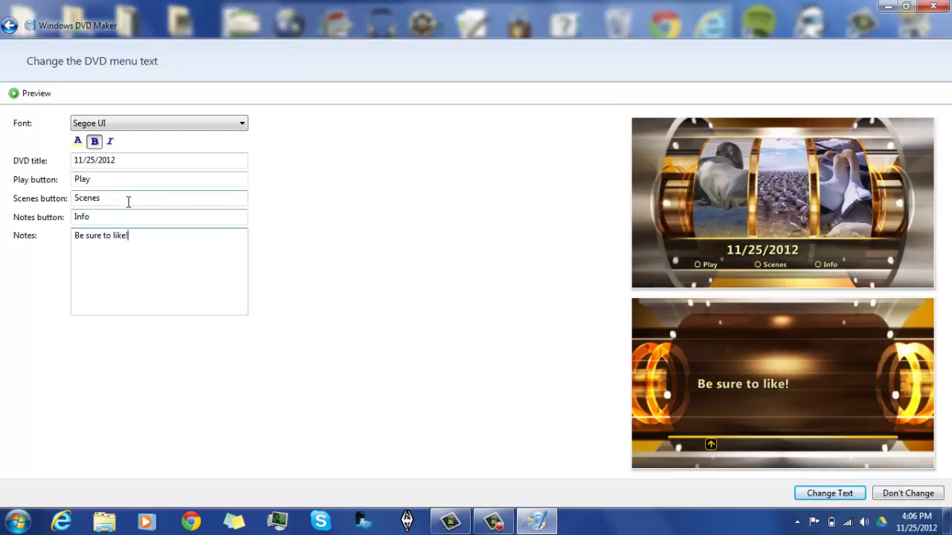
- Rename the Scenes button to Videos and set the title to 'Windows 7 DVD maker tutorial'
click(136, 194)
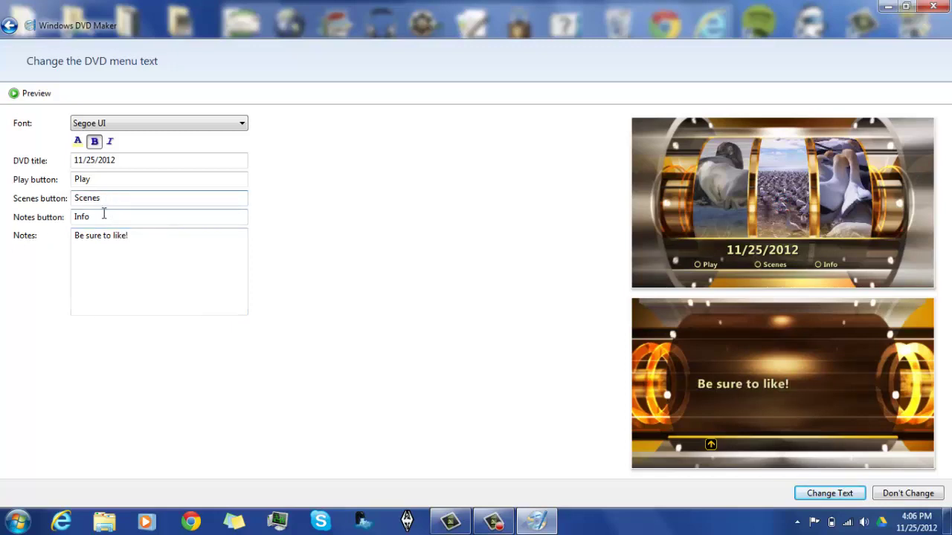
drag(125, 197, 36, 204)
text(Videos)
drag(130, 179, 73, 177)
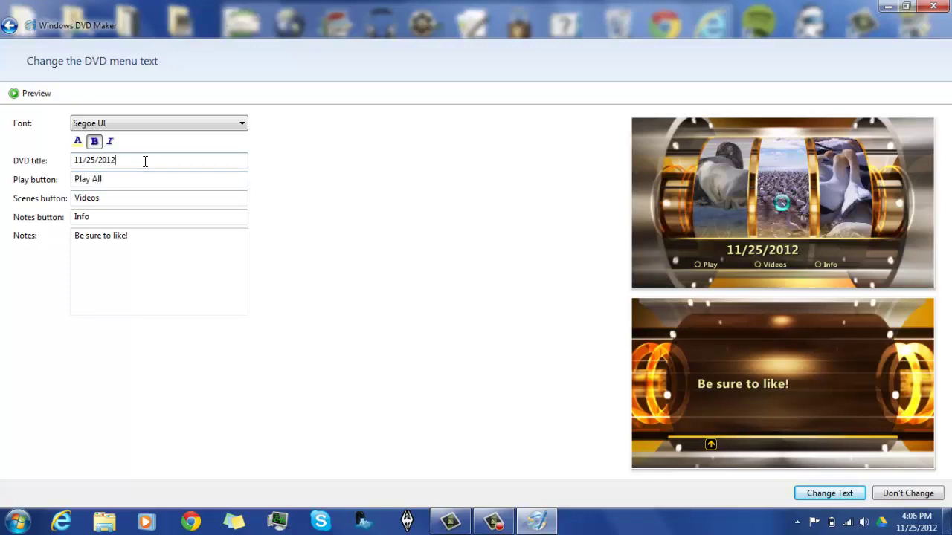
drag(145, 161, 3, 180)
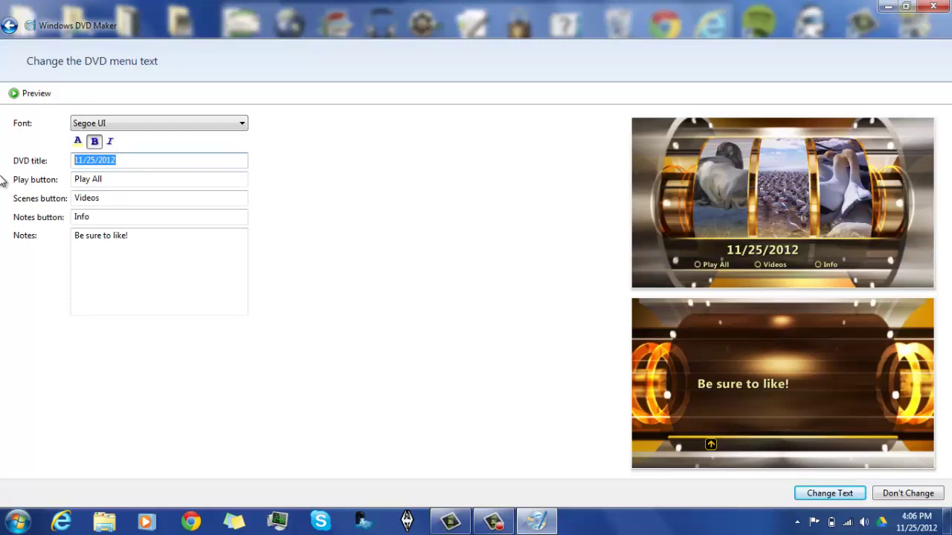
text(Window)
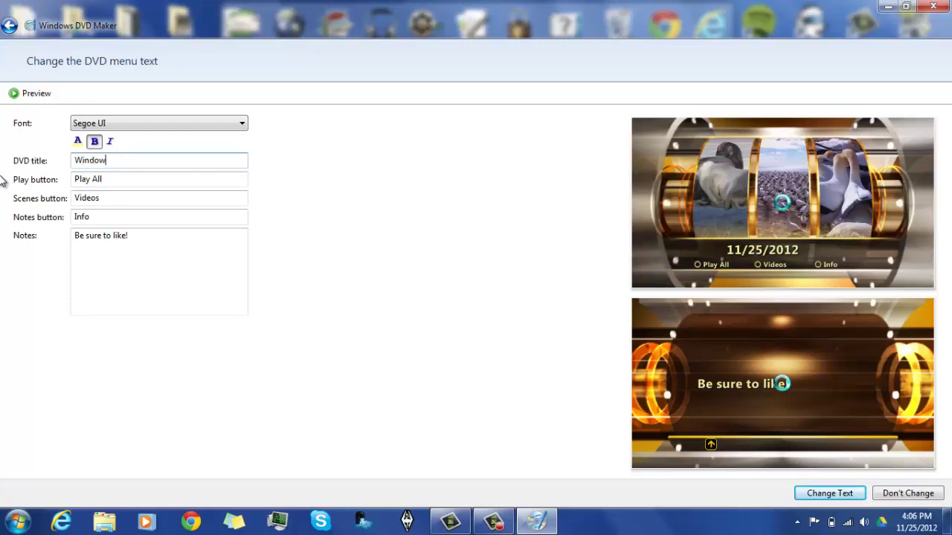
text(s 7 DVD )
text(maker)
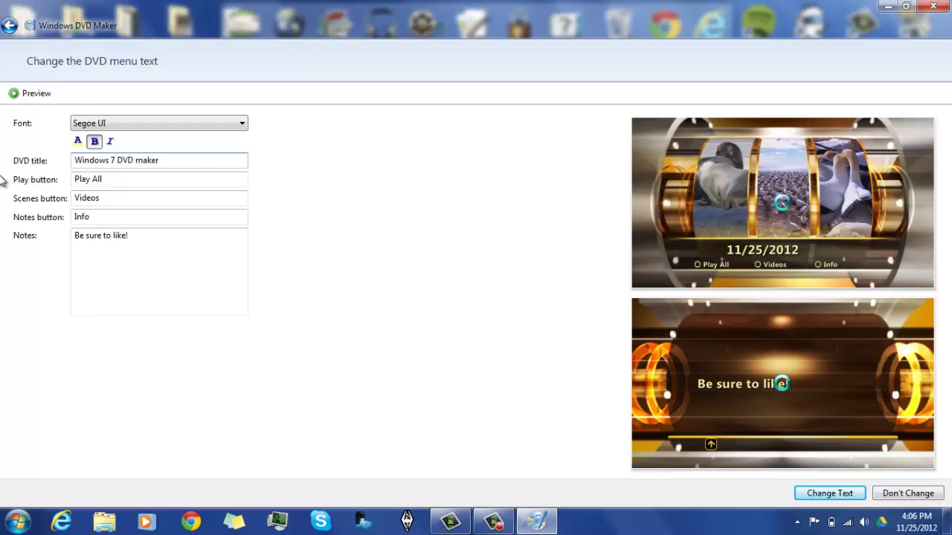
text( tuto)
text(rial)
- Keep the Segoe UI font and apply the new menu text
click(100, 124)
click(119, 123)
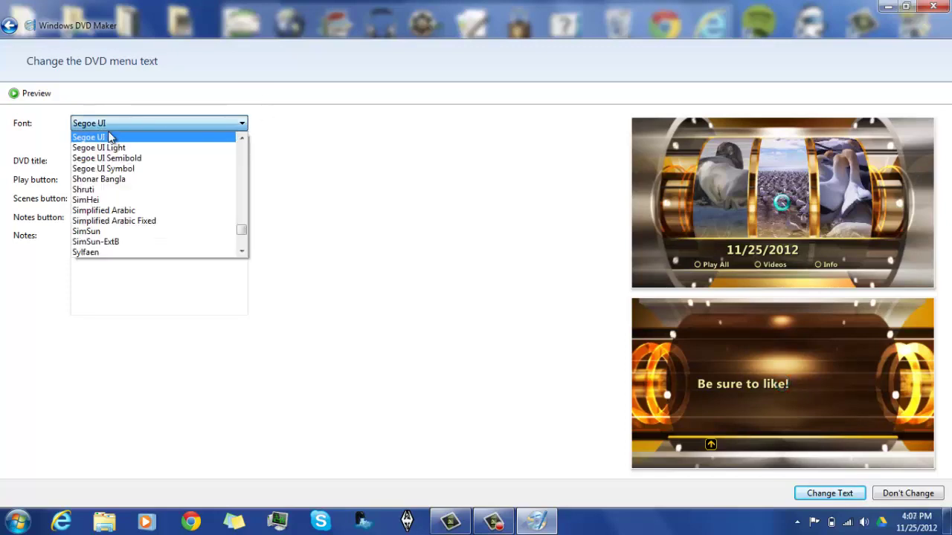
click(362, 240)
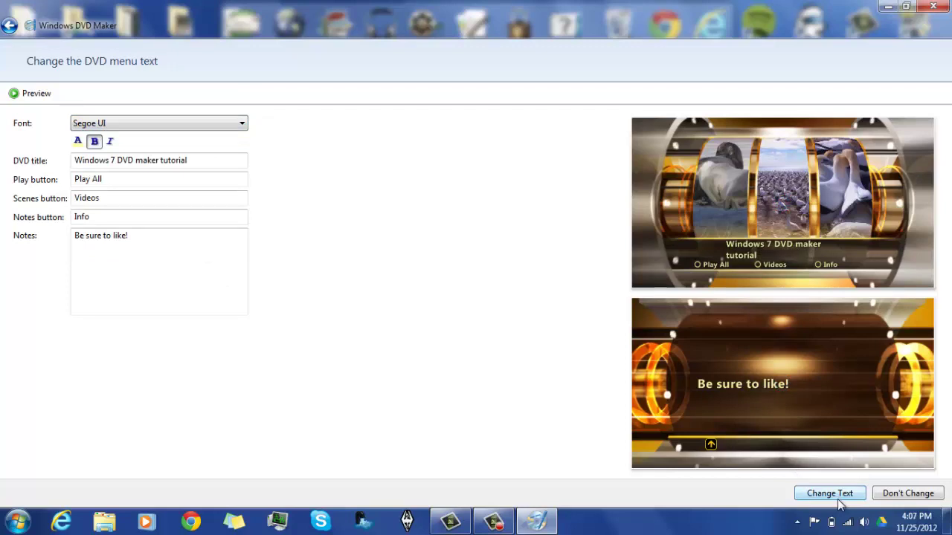
click(840, 493)
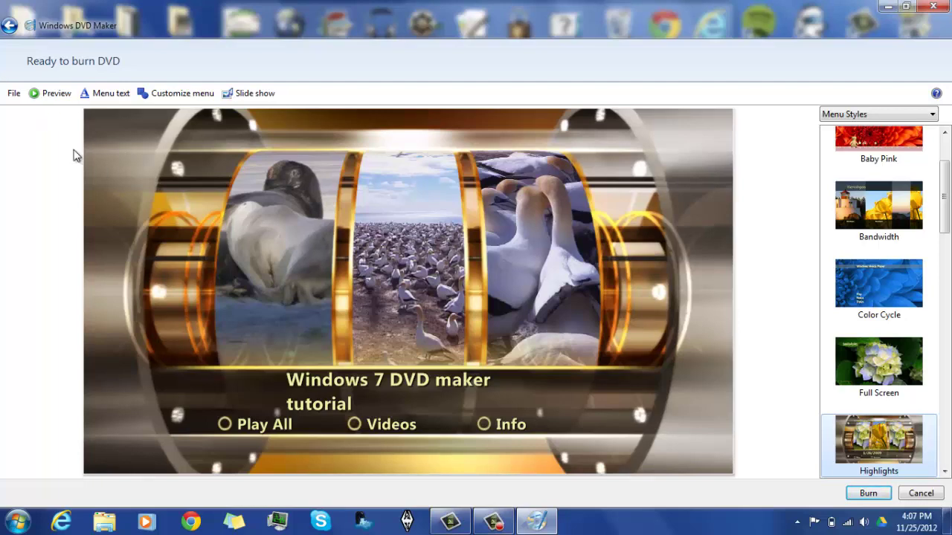
click(58, 94)
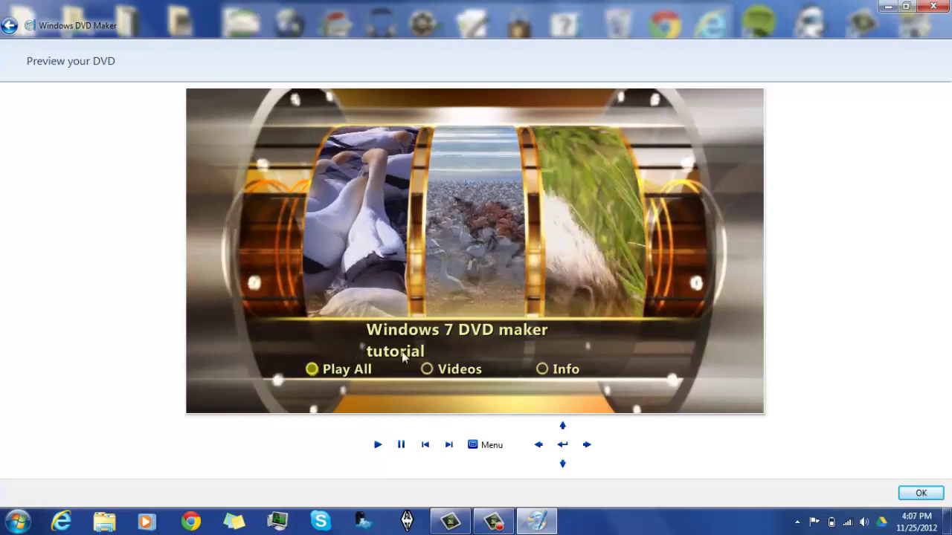
click(554, 370)
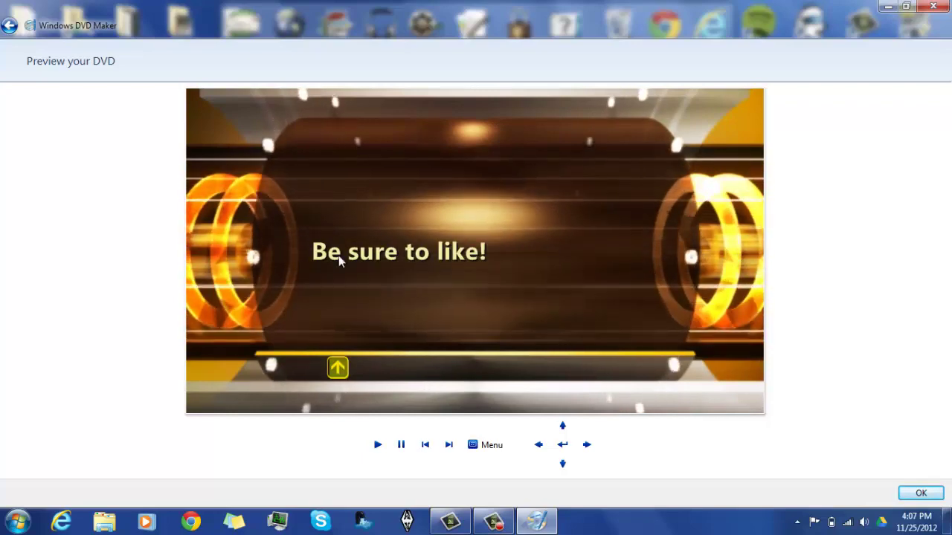
click(337, 369)
click(439, 368)
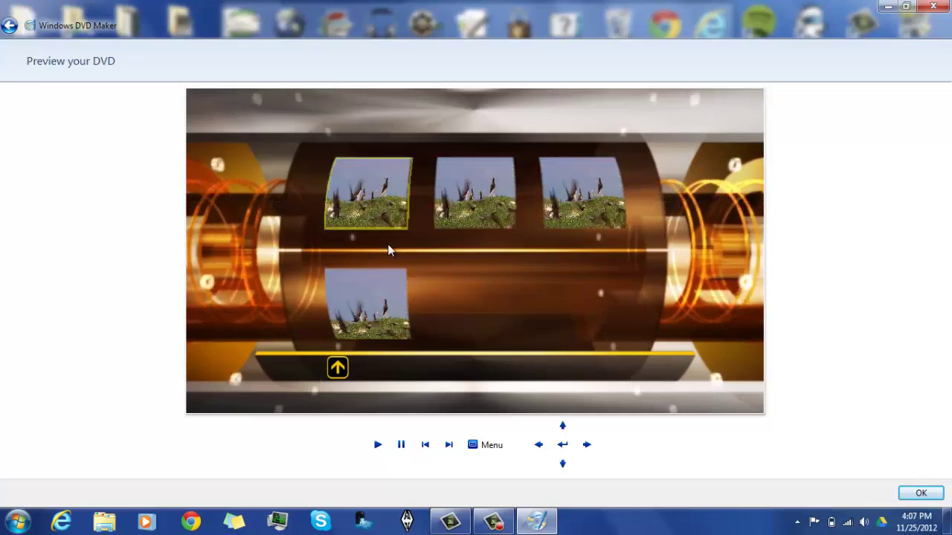
click(338, 367)
click(334, 368)
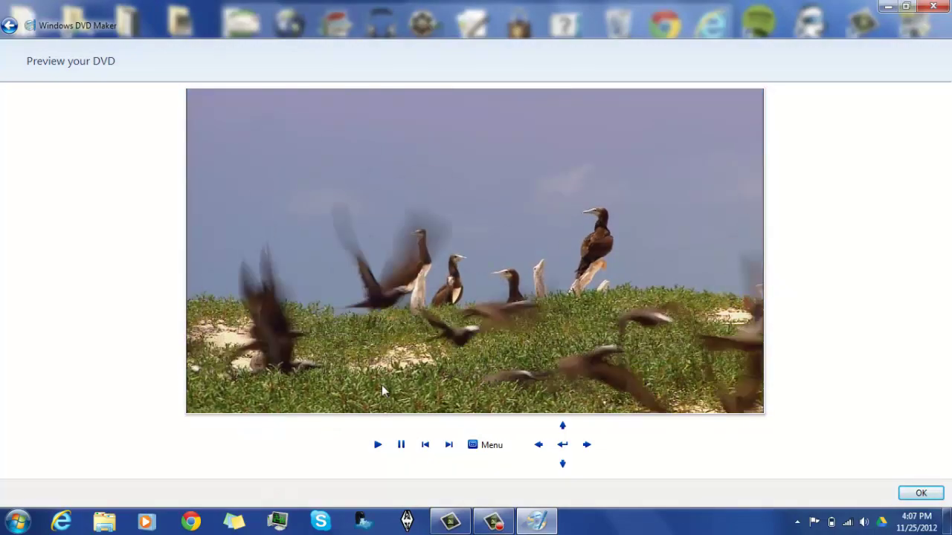
click(487, 446)
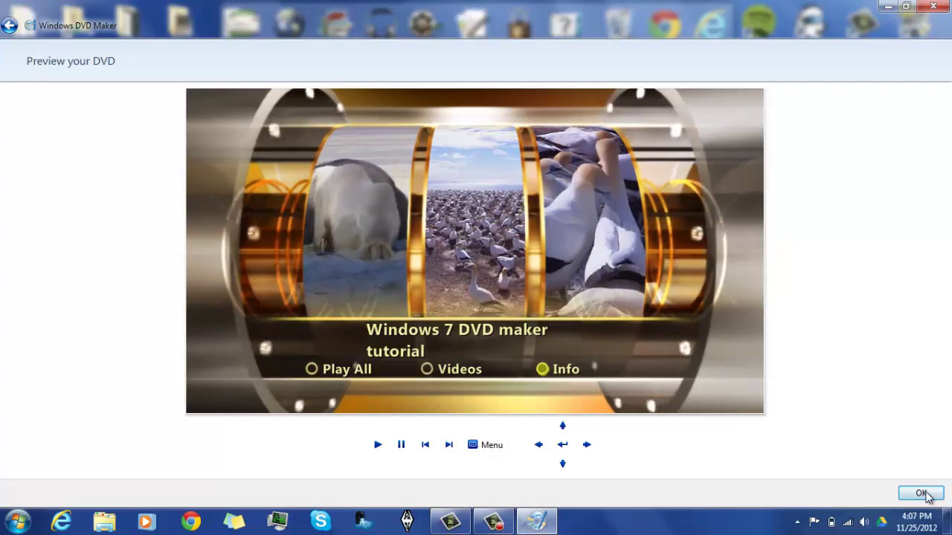
click(924, 494)
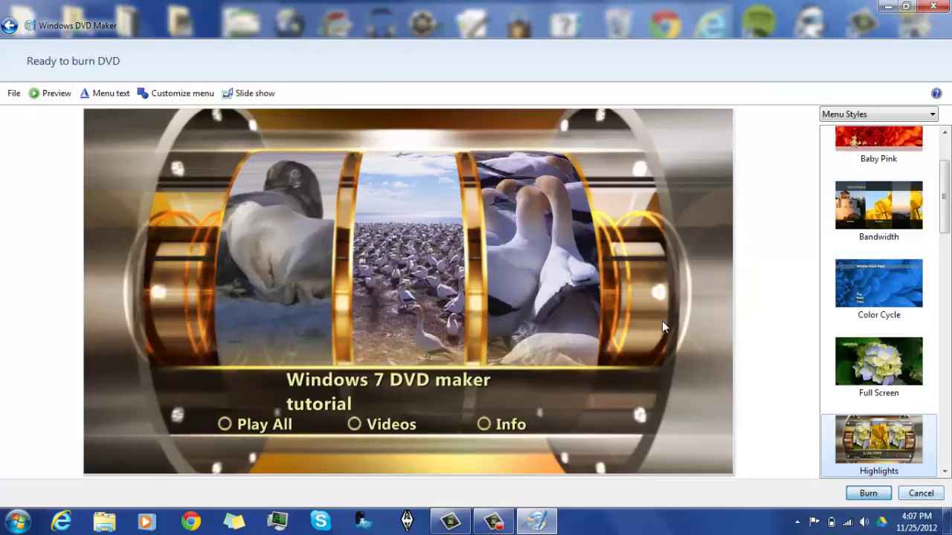
click(869, 496)
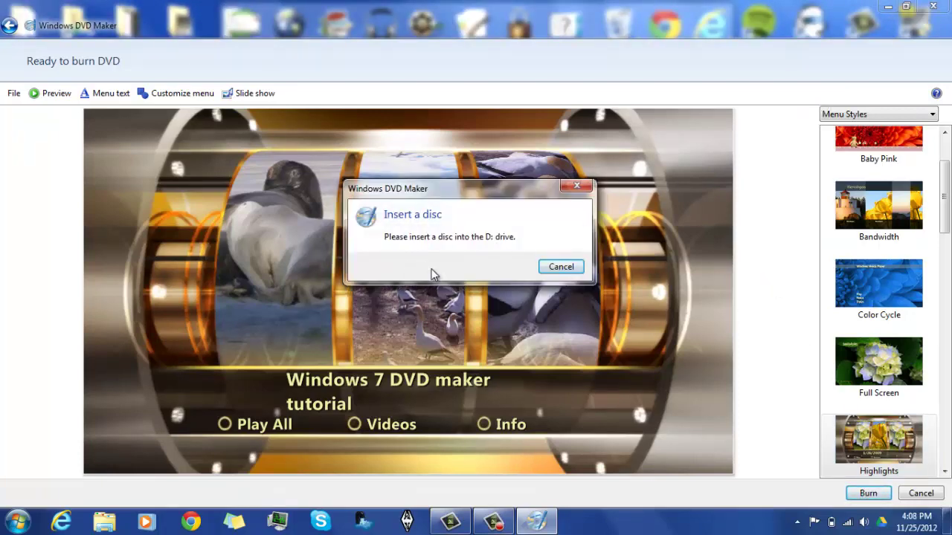
click(561, 267)
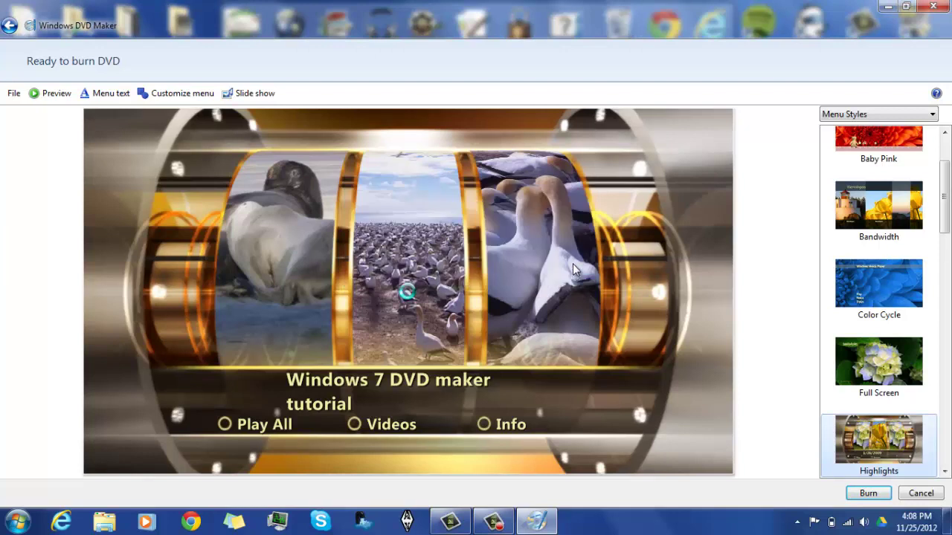